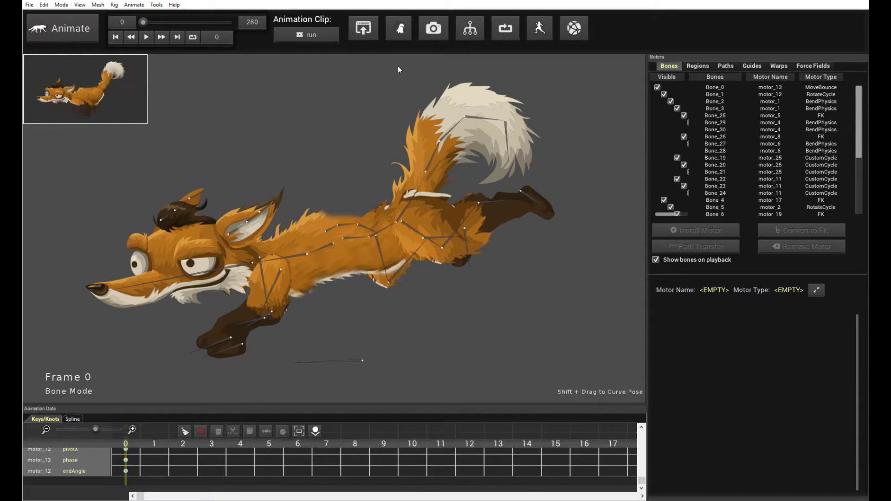
Examine the Game Engines export options and leave them without exporting.
{"action": "left_click", "coordinate": [360, 27]}
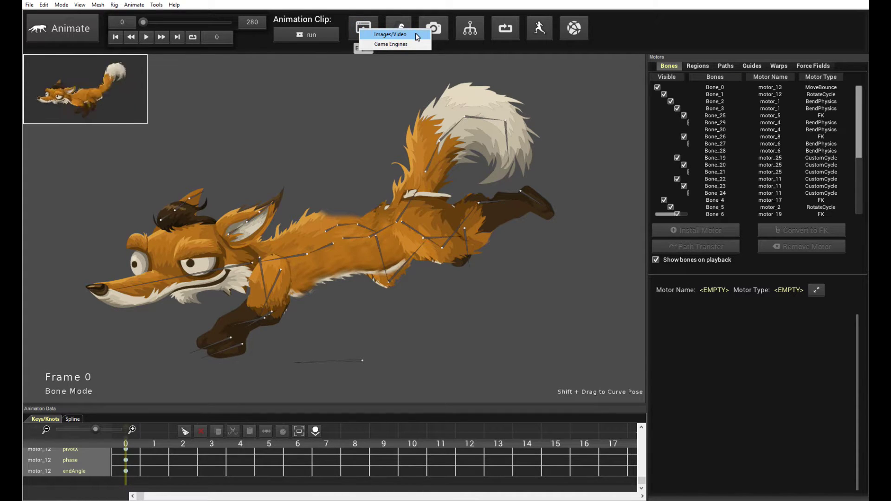
{"action": "left_click", "coordinate": [389, 44]}
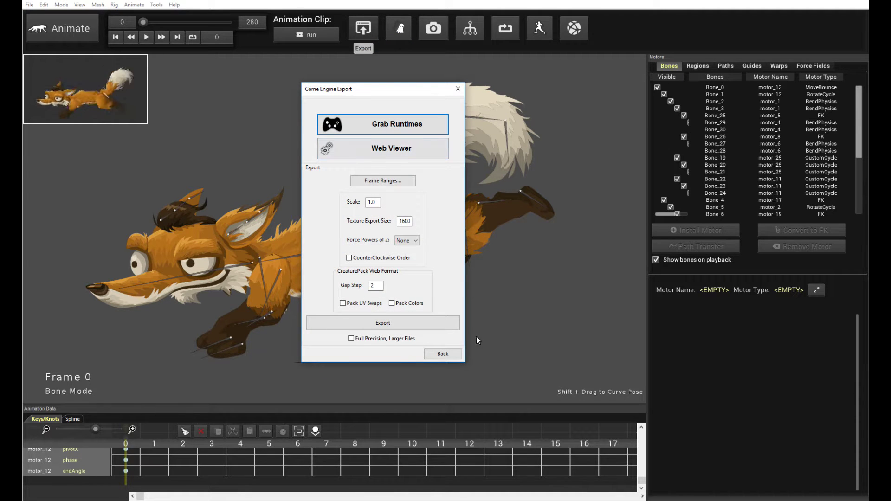
{"action": "left_click", "coordinate": [457, 353]}
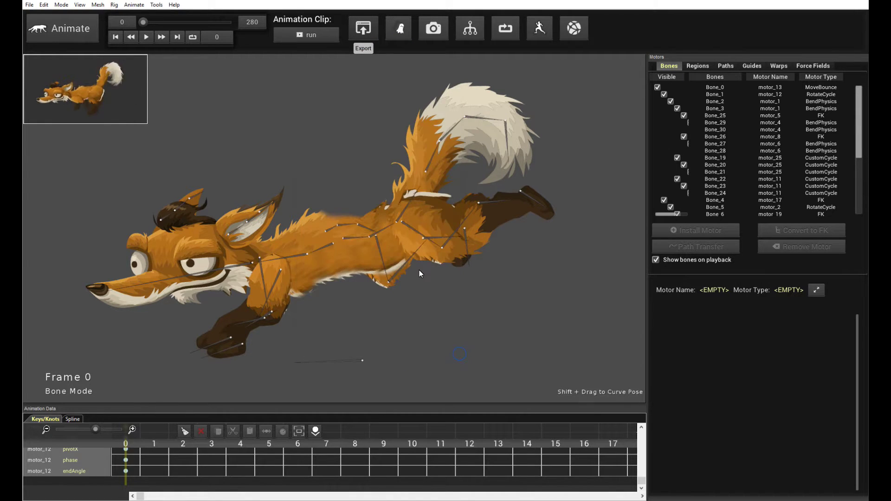
Play the fox's run animation in the main viewport and stop it.
{"action": "left_click", "coordinate": [466, 277]}
{"action": "key", "text": "space"}
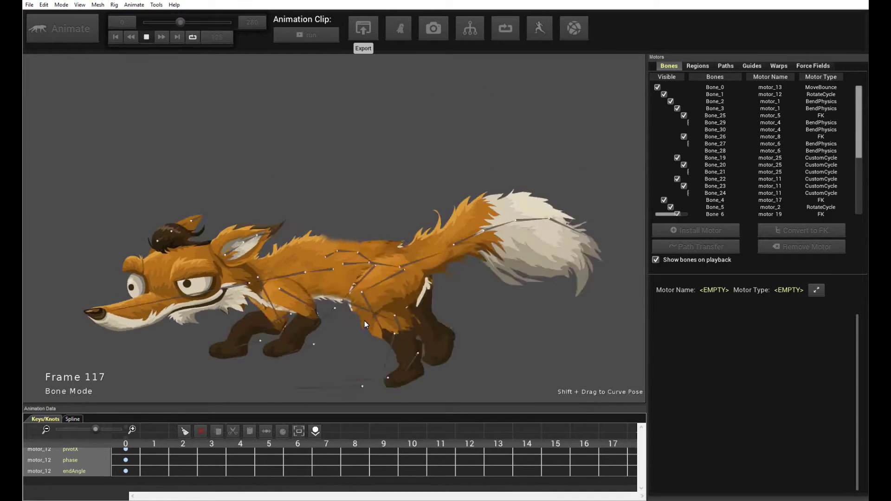
{"action": "key", "text": "space"}
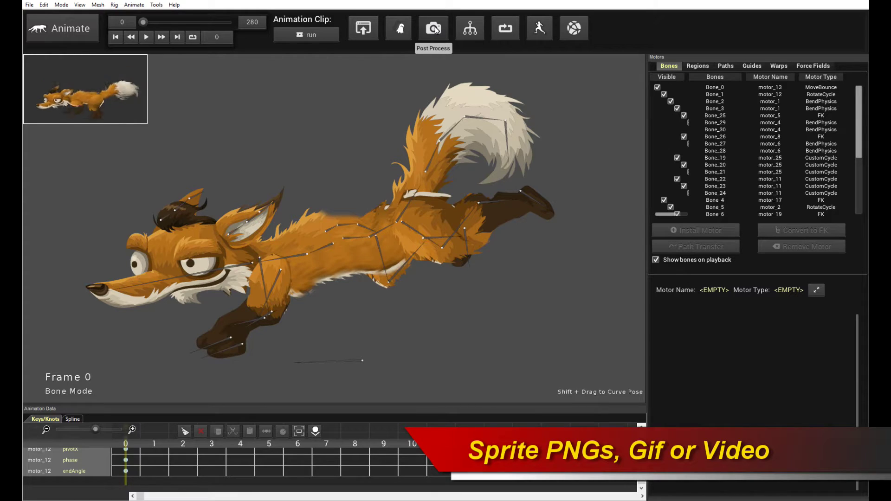
Open Post Process Effects beside the main viewport, preview the run animation in it, and close it.
{"action": "left_click", "coordinate": [434, 28]}
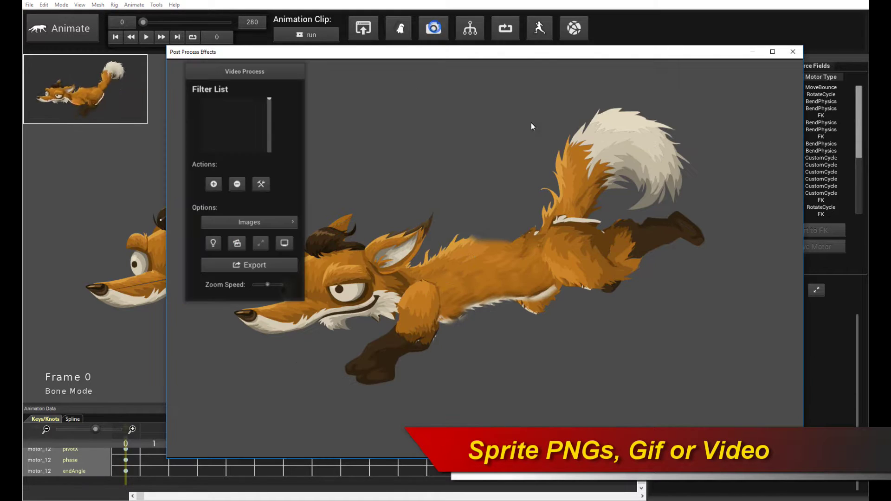
{"action": "left_click_drag", "start_coordinate": [439, 54], "coordinate": [525, 61]}
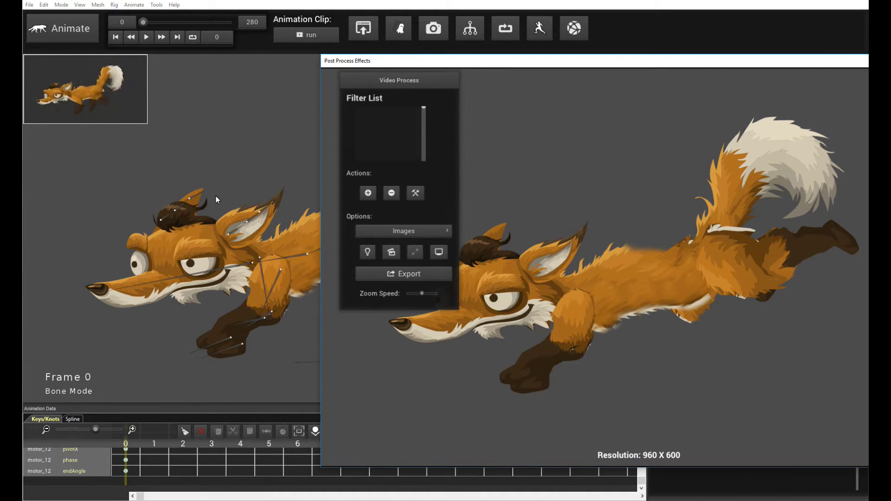
{"action": "left_click", "coordinate": [146, 37]}
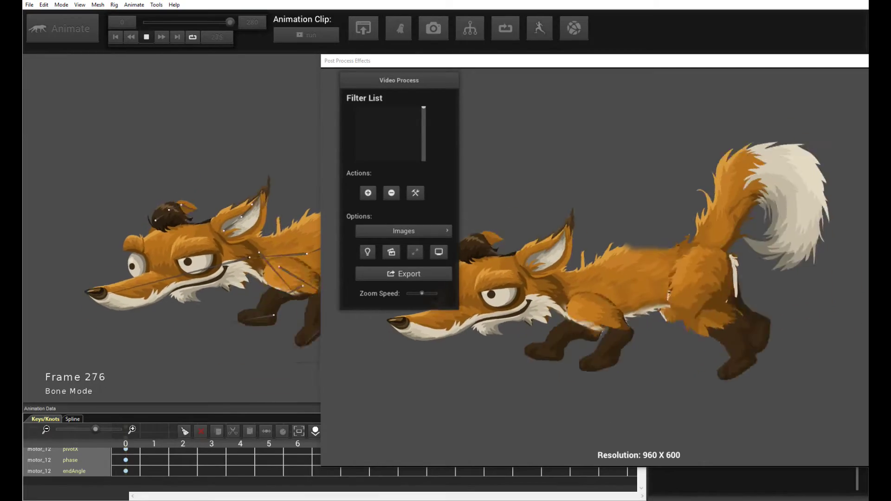
{"action": "left_click", "coordinate": [152, 39]}
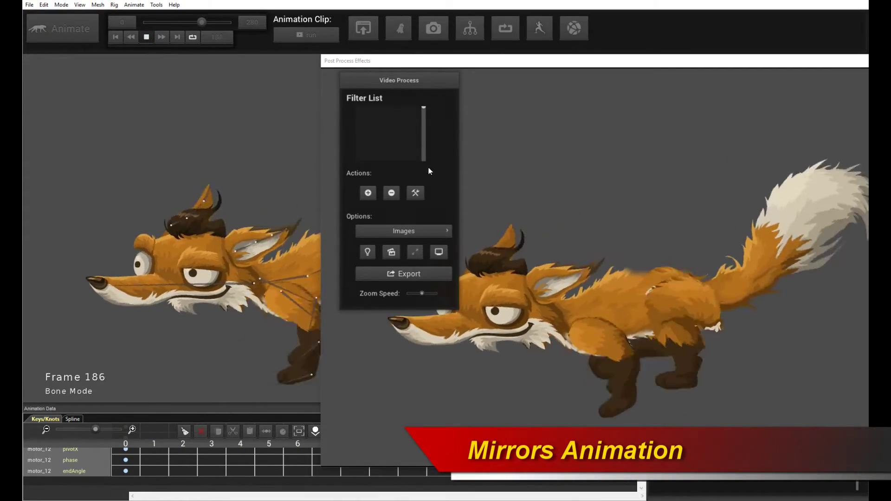
{"action": "left_click", "coordinate": [148, 38]}
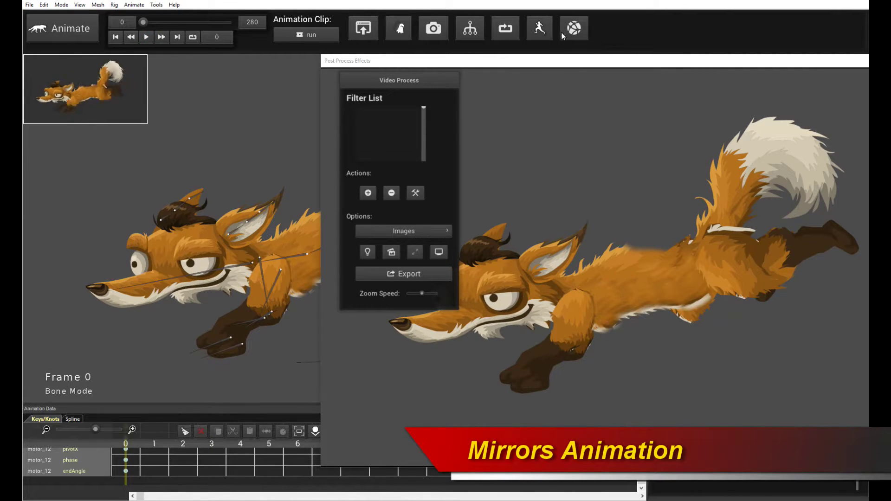
{"action": "double_click", "coordinate": [577, 64]}
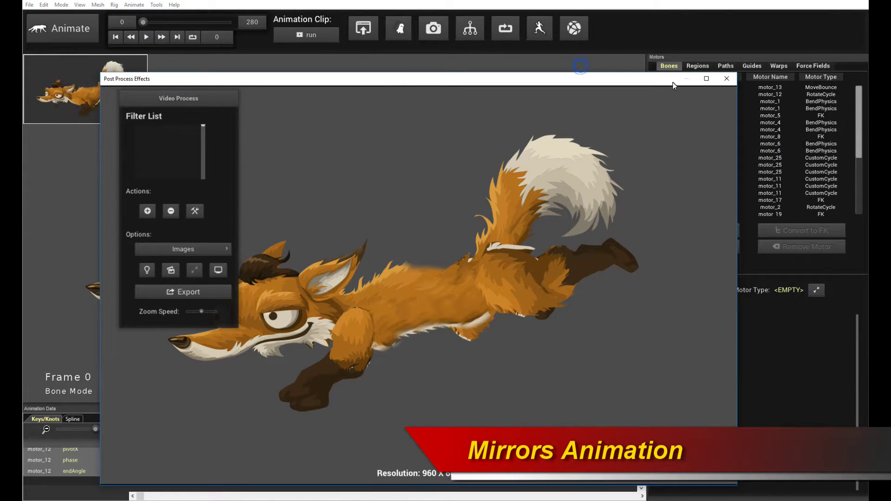
{"action": "left_click", "coordinate": [727, 78]}
Examine the Images/Video export settings and cancel without recording.
{"action": "left_click", "coordinate": [364, 28]}
{"action": "left_click", "coordinate": [377, 34]}
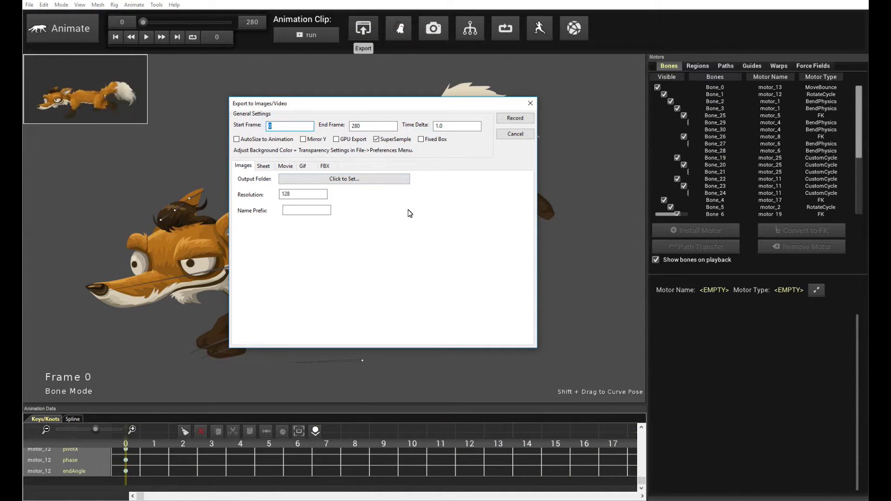
{"action": "left_click", "coordinate": [505, 137]}
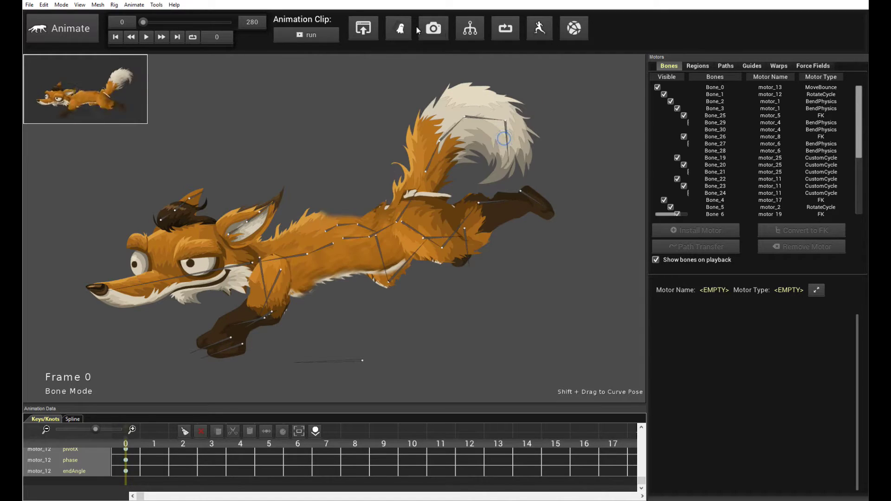
Reopen Post Process Effects and place its window so the fox's head in the main viewport stays uncovered.
{"action": "left_click", "coordinate": [432, 29]}
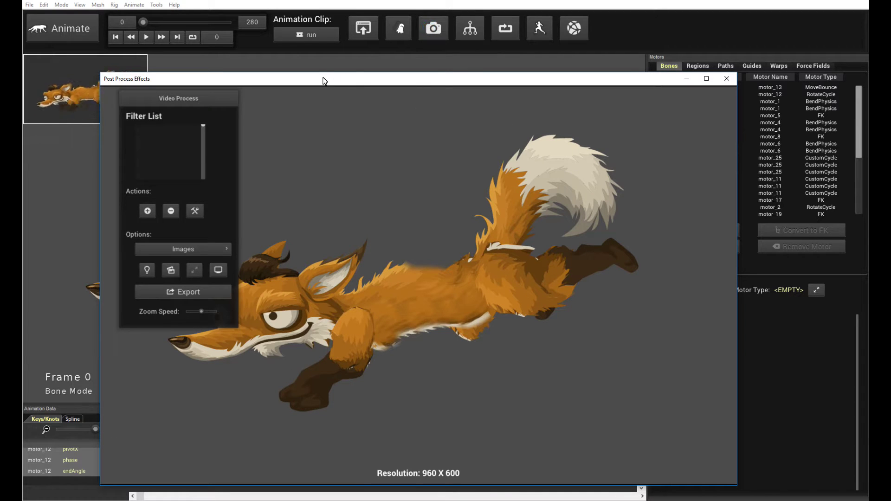
{"action": "left_click_drag", "start_coordinate": [324, 81], "coordinate": [470, 69]}
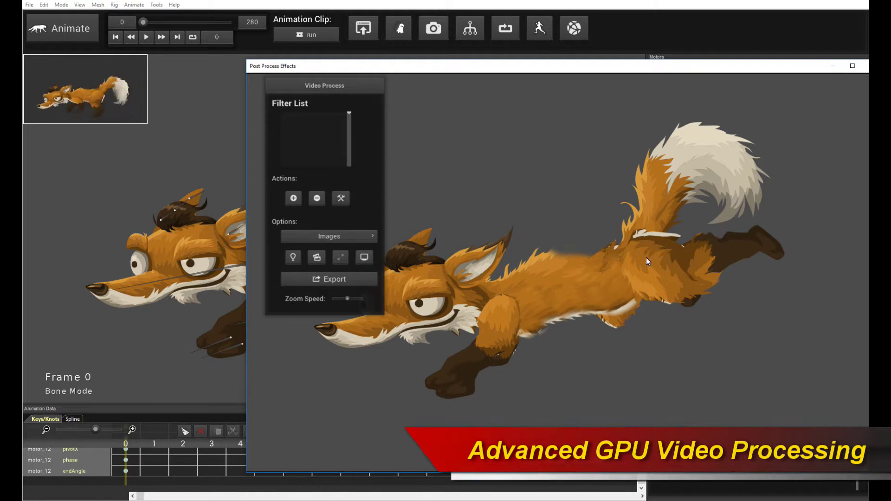
Add a Pixel Art video filter and preview the run animation with it.
{"action": "left_click", "coordinate": [292, 198]}
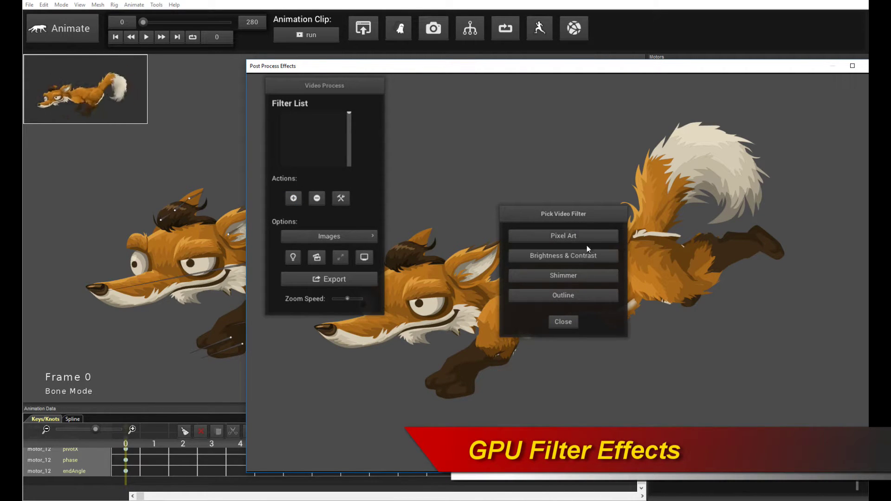
{"action": "left_click", "coordinate": [579, 236]}
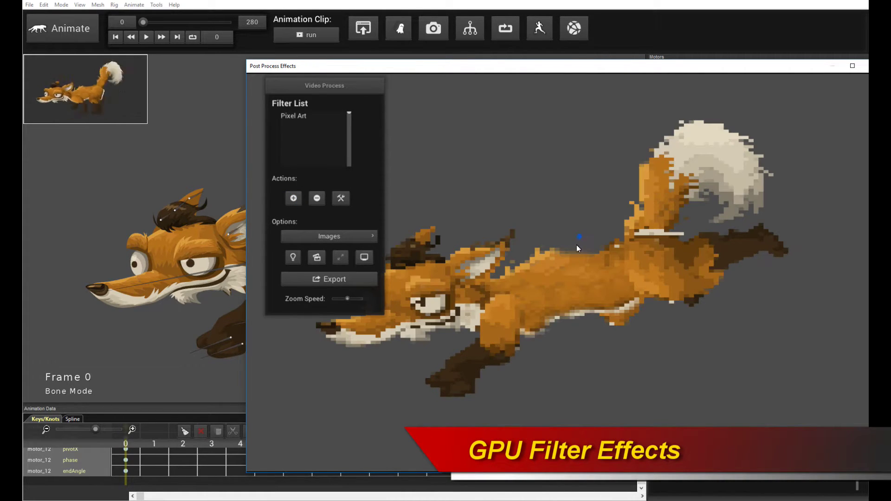
{"action": "left_click", "coordinate": [147, 37]}
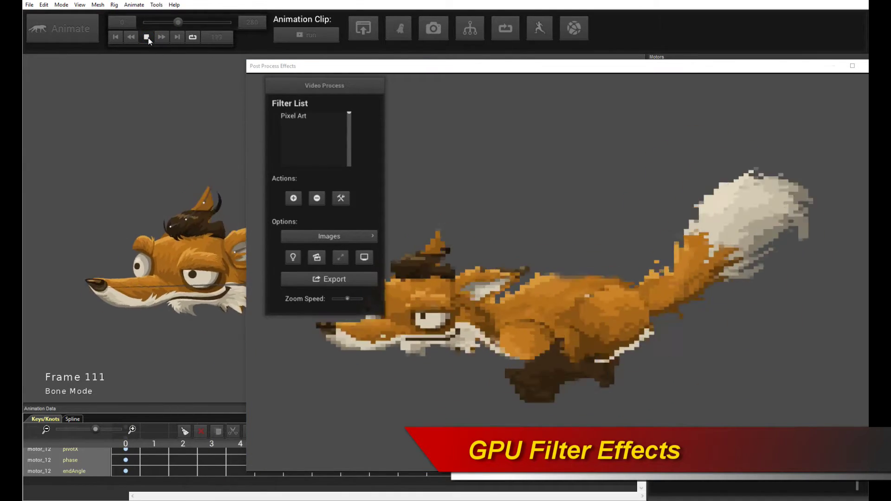
{"action": "left_click", "coordinate": [146, 37]}
Set the Pixel Art filter's Block Resolution to 256 and preview the animation.
{"action": "left_click", "coordinate": [289, 117]}
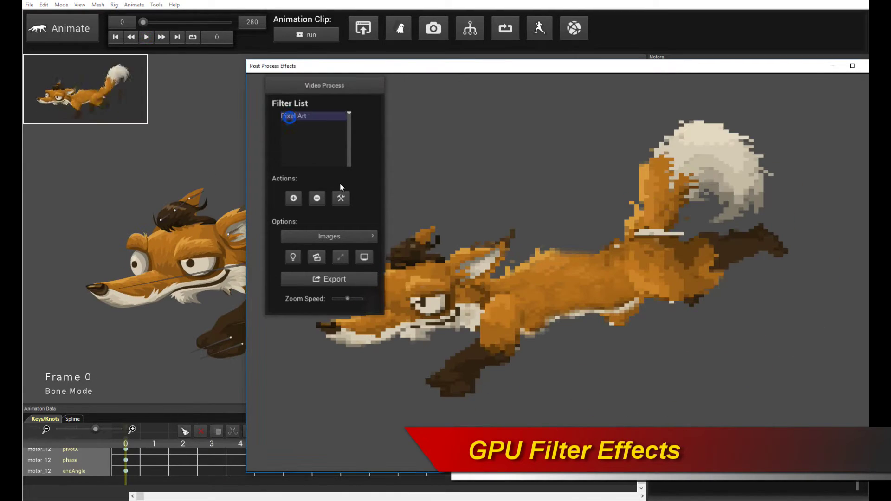
{"action": "left_click", "coordinate": [341, 198]}
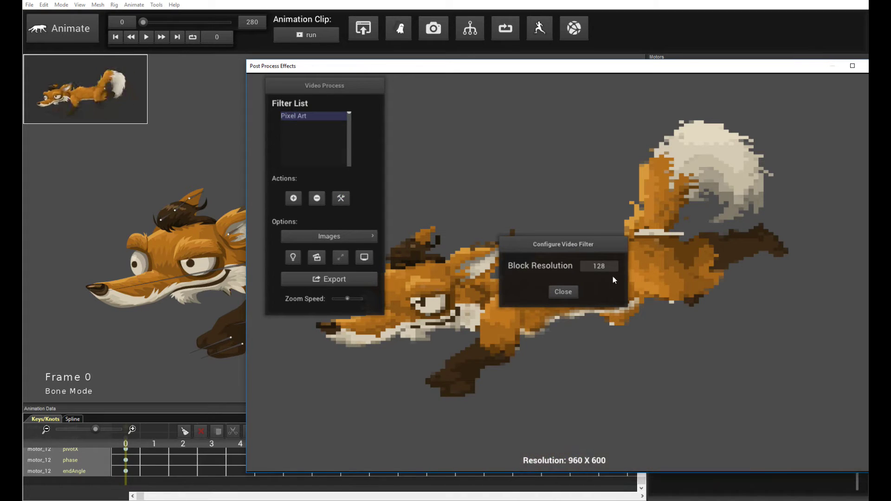
{"action": "type", "text": "2"}
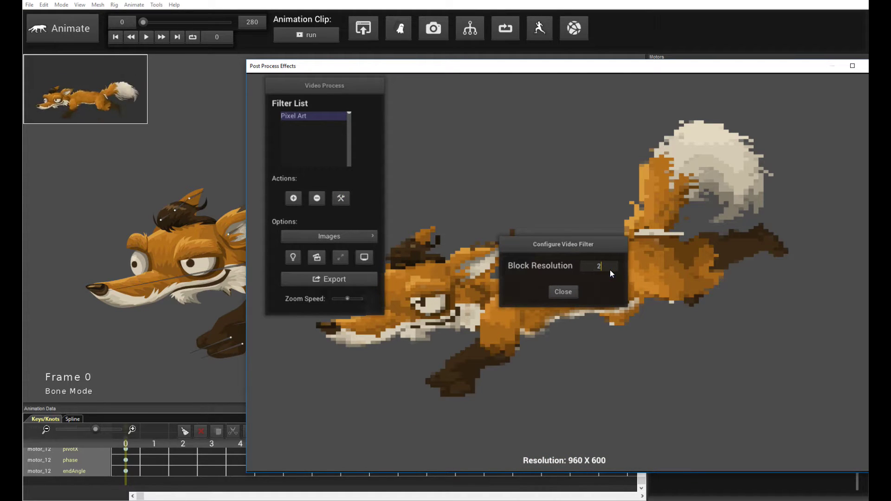
{"action": "type", "text": "56"}
{"action": "left_click", "coordinate": [550, 294]}
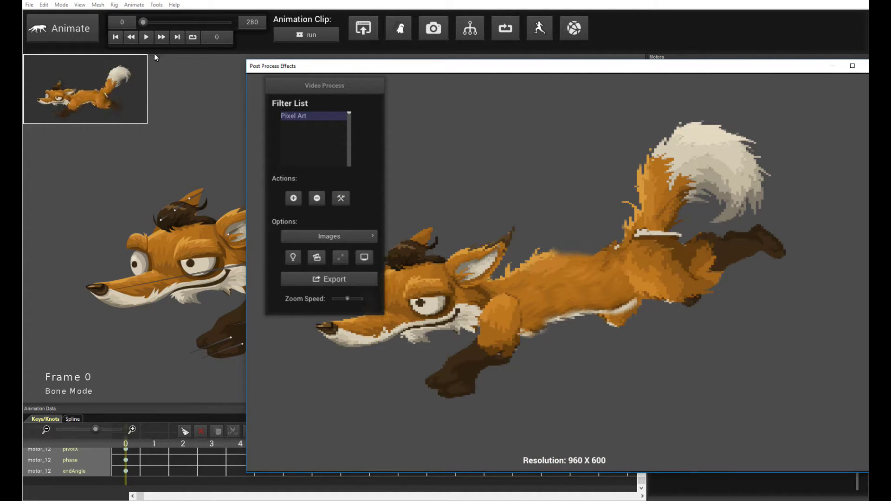
{"action": "left_click", "coordinate": [146, 37]}
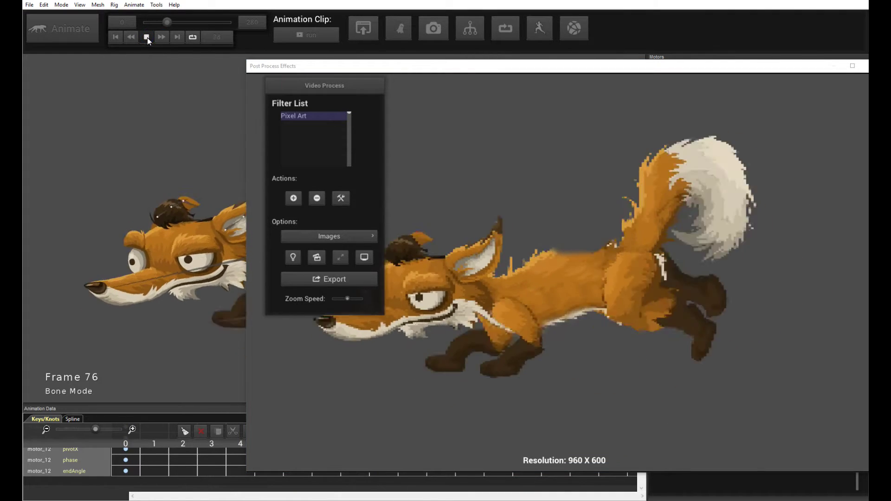
Set the Pixel Art filter's Block Resolution to 60 and play the animation to check the coarser pixels.
{"action": "left_click", "coordinate": [340, 198]}
{"action": "double_click", "coordinate": [609, 264]}
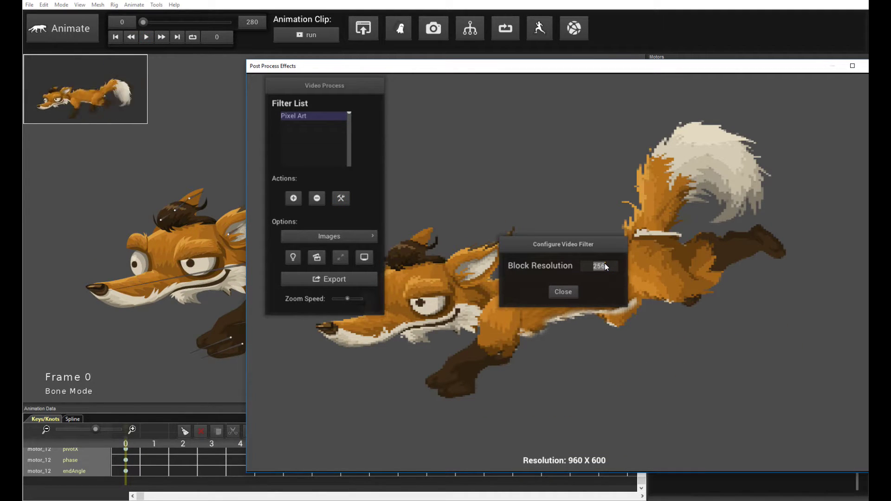
{"action": "type", "text": "60"}
{"action": "left_click", "coordinate": [563, 292]}
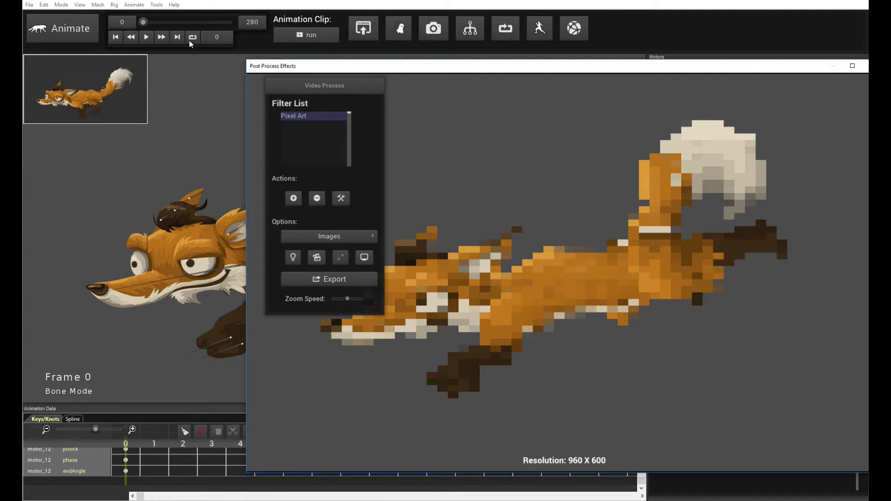
{"action": "left_click", "coordinate": [147, 38]}
{"action": "left_click", "coordinate": [146, 37]}
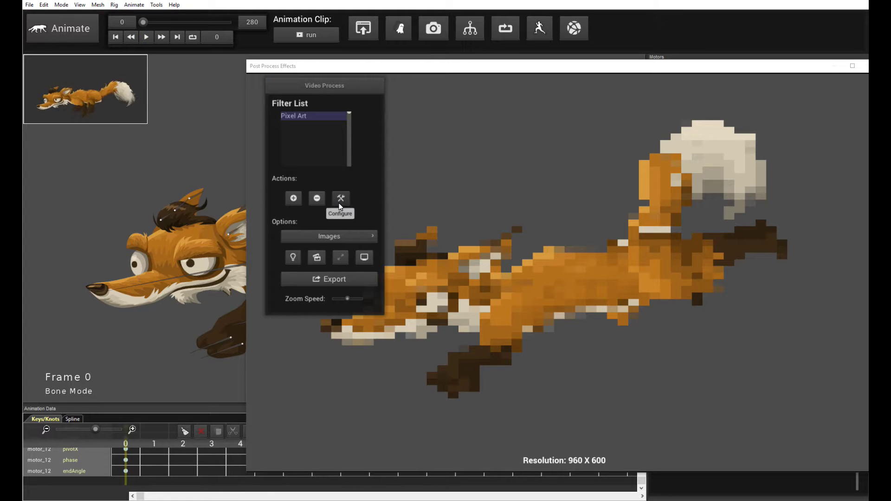
Remove the Pixel Art filter, try the Shimmer filter on the fox, and remove it again.
{"action": "left_click", "coordinate": [319, 197]}
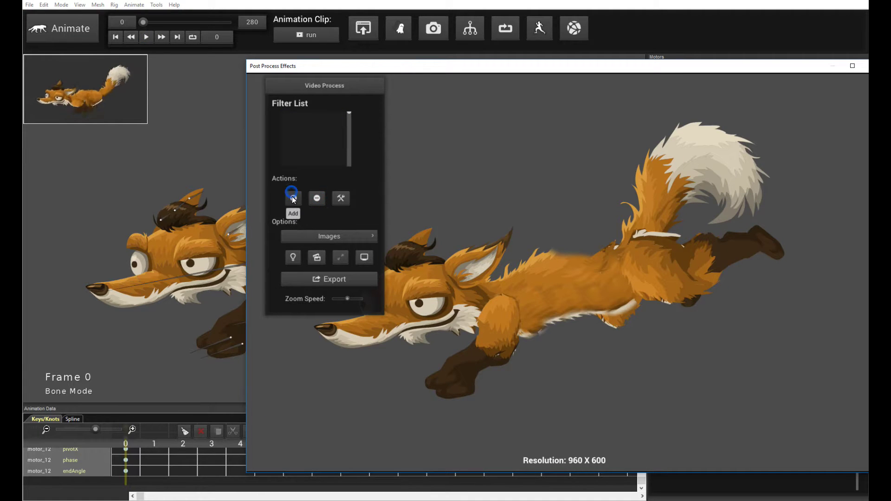
{"action": "left_click", "coordinate": [293, 197]}
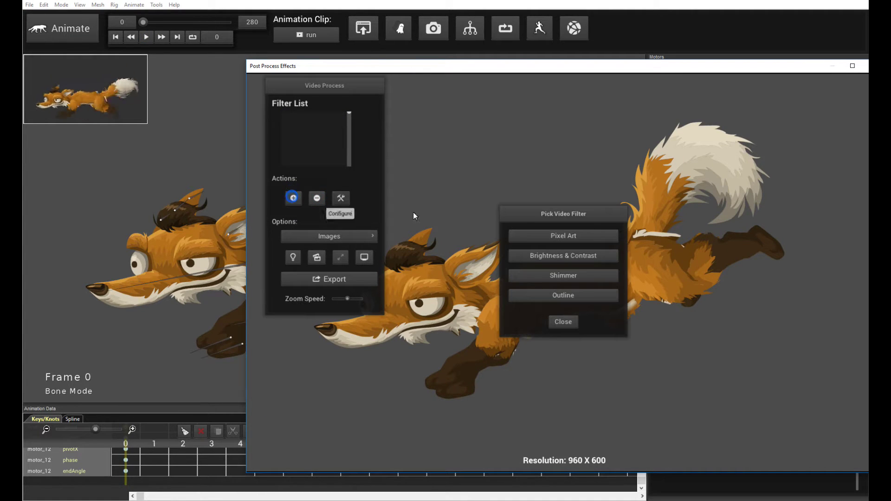
{"action": "left_click", "coordinate": [588, 277]}
{"action": "left_click", "coordinate": [289, 115]}
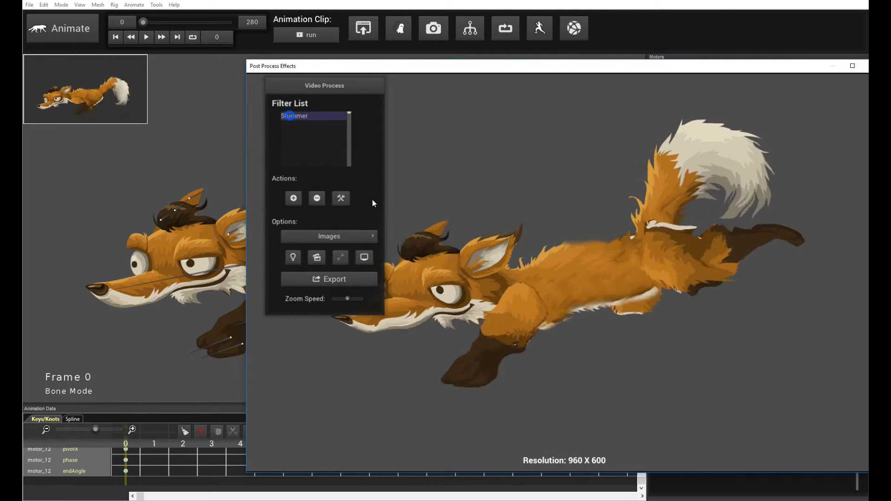
{"action": "left_click", "coordinate": [317, 198]}
Add an Outline video filter, increase its Stroke Size slightly, and check the outline on the fox up close.
{"action": "left_click", "coordinate": [294, 197]}
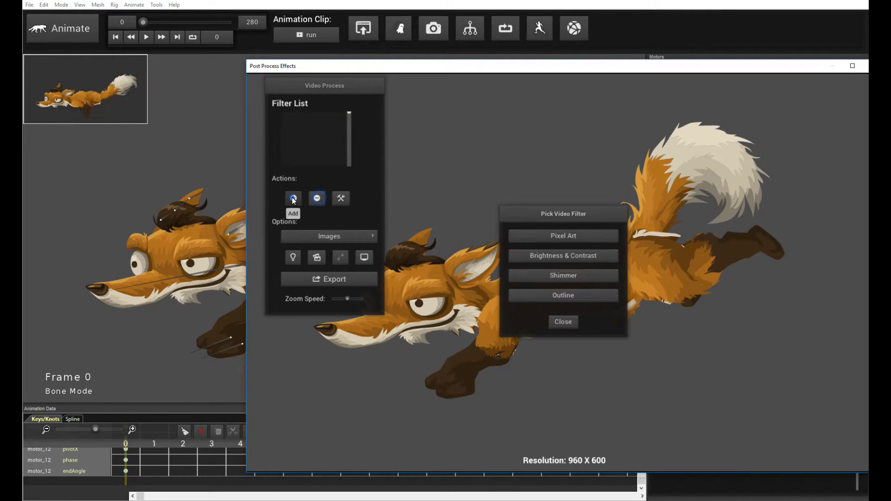
{"action": "left_click", "coordinate": [570, 294]}
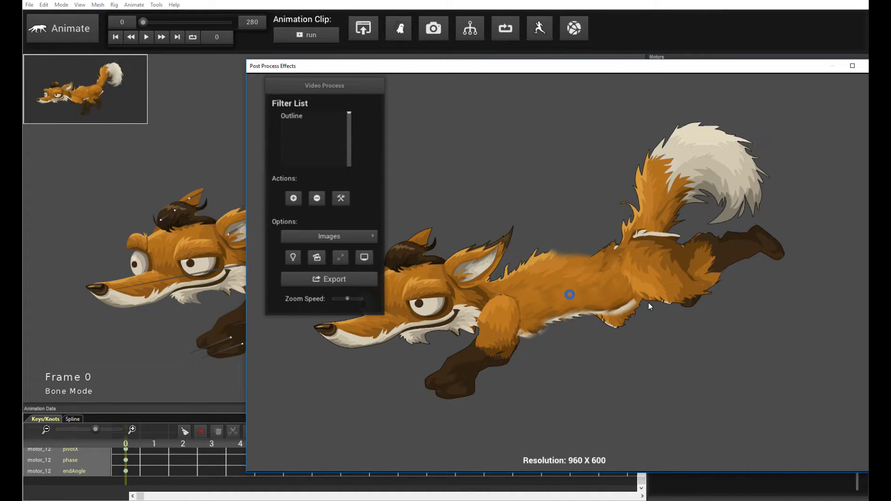
{"action": "left_click", "coordinate": [316, 116]}
{"action": "left_click", "coordinate": [341, 199]}
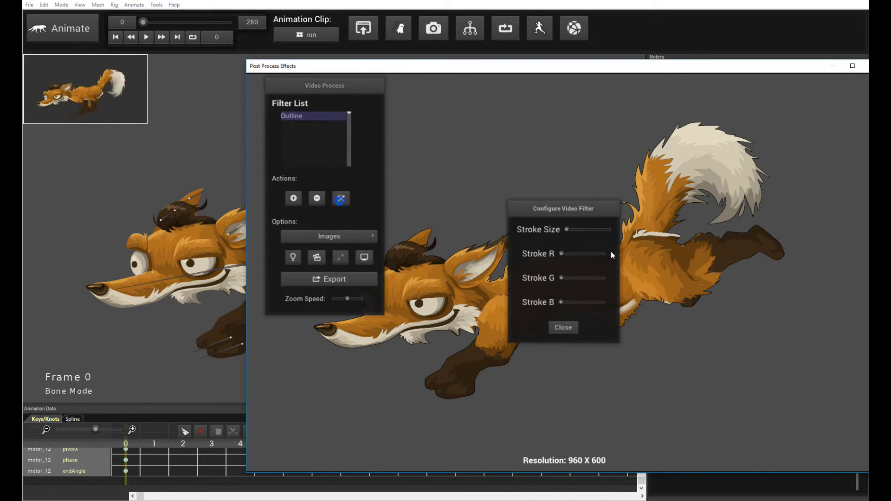
{"action": "left_click_drag", "start_coordinate": [576, 230], "coordinate": [580, 229]}
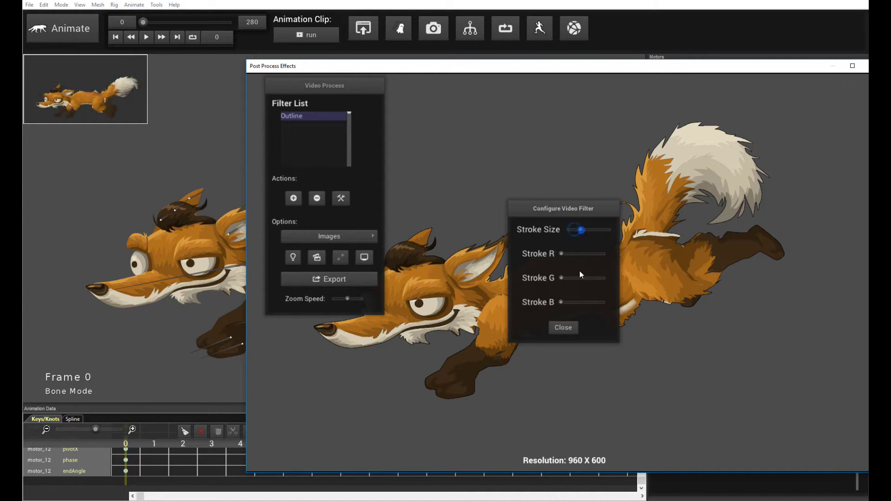
{"action": "left_click", "coordinate": [564, 327]}
{"action": "scroll", "coordinate": [594, 272], "scroll_direction": "up", "scroll_amount": 5}
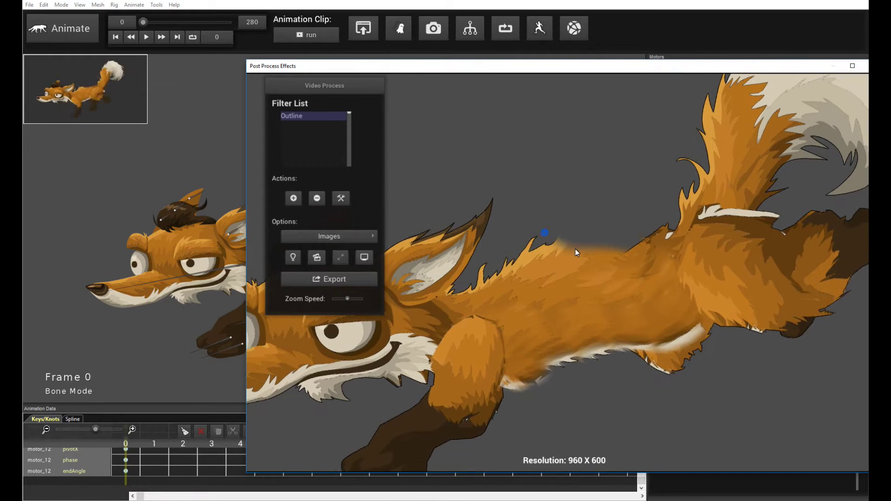
{"action": "scroll", "coordinate": [531, 289], "scroll_direction": "up", "scroll_amount": 3}
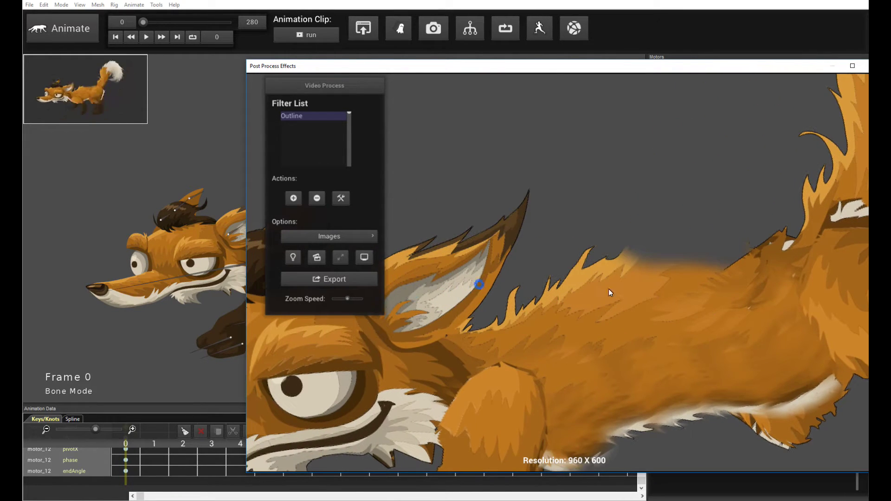
Remove the Outline filter from the fox and add a fresh Outline filter.
{"action": "left_click", "coordinate": [316, 198]}
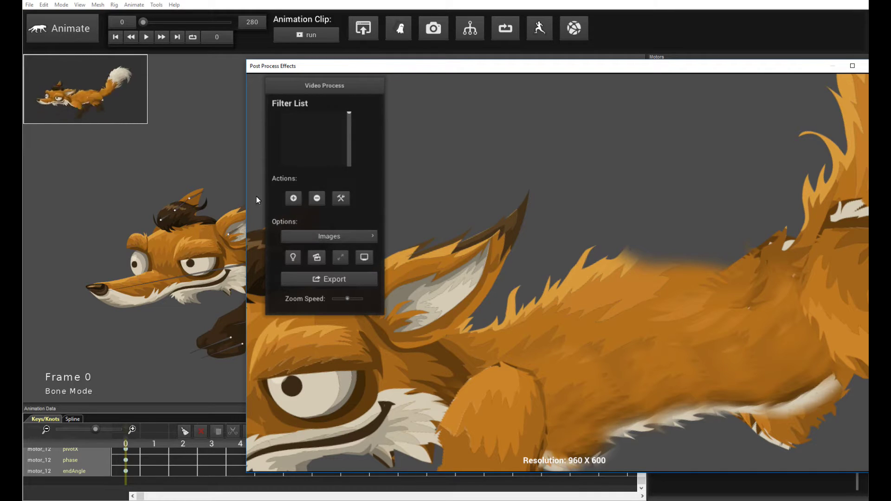
{"action": "left_click", "coordinate": [294, 199]}
{"action": "left_click", "coordinate": [582, 293]}
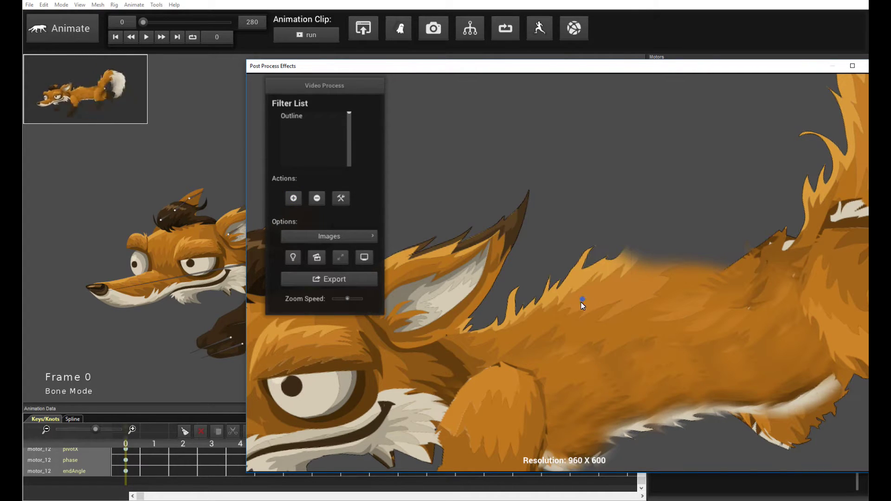
Adjust the new Outline filter's settings to trace the fox's inner fur details, and preview the whole fox in the animation.
{"action": "left_click", "coordinate": [285, 116]}
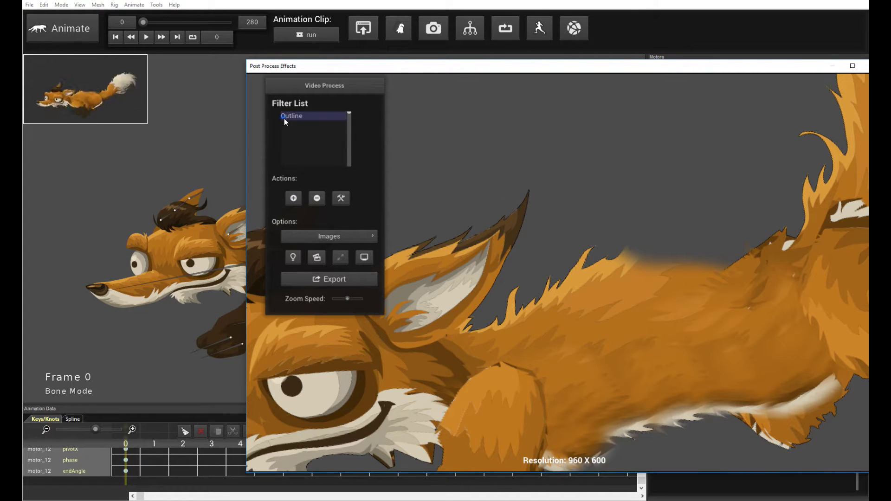
{"action": "left_click", "coordinate": [341, 198]}
{"action": "left_click", "coordinate": [597, 231]}
{"action": "left_click", "coordinate": [563, 327]}
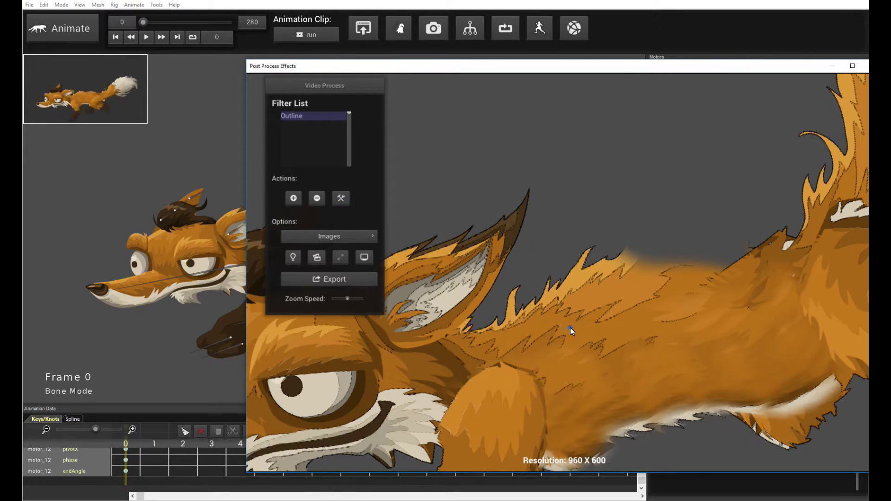
{"action": "scroll", "coordinate": [599, 311], "scroll_direction": "down", "scroll_amount": 5}
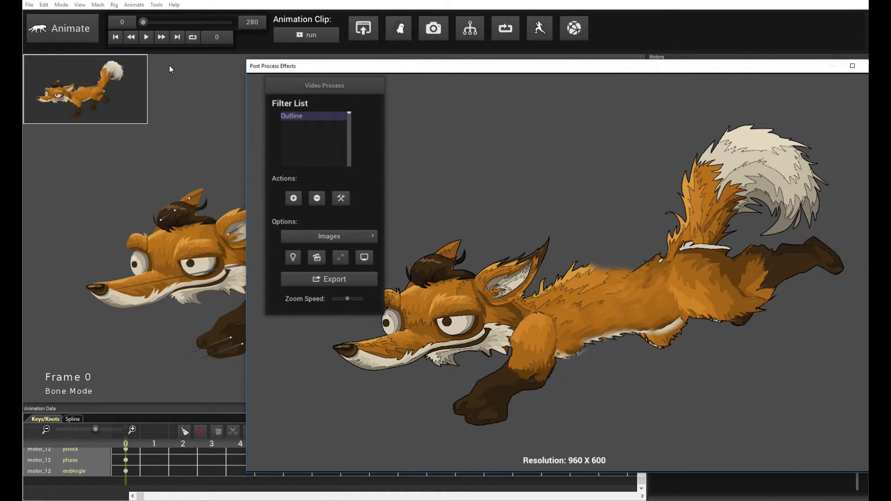
{"action": "left_click", "coordinate": [146, 42]}
{"action": "left_click", "coordinate": [146, 40]}
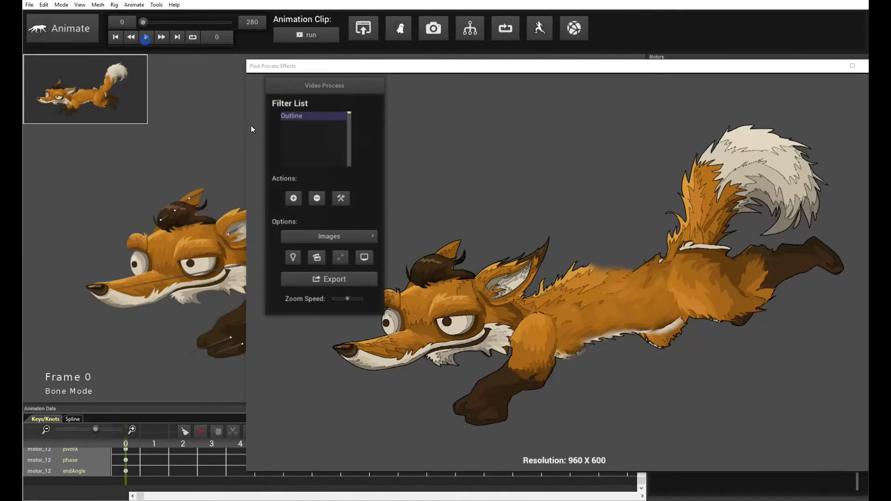
Remove the Outline filter and stack Pixel Art, Shimmer and Outline filters on the fox.
{"action": "left_click", "coordinate": [316, 198]}
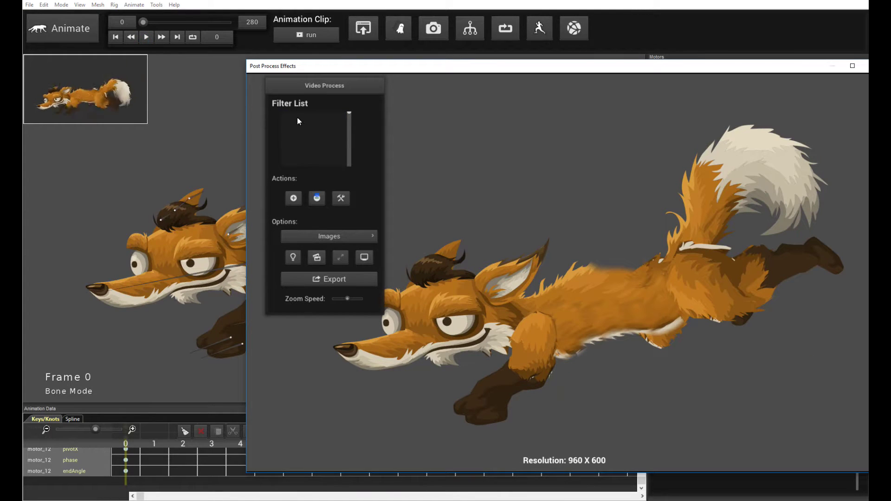
{"action": "left_click", "coordinate": [294, 198]}
{"action": "left_click", "coordinate": [592, 232]}
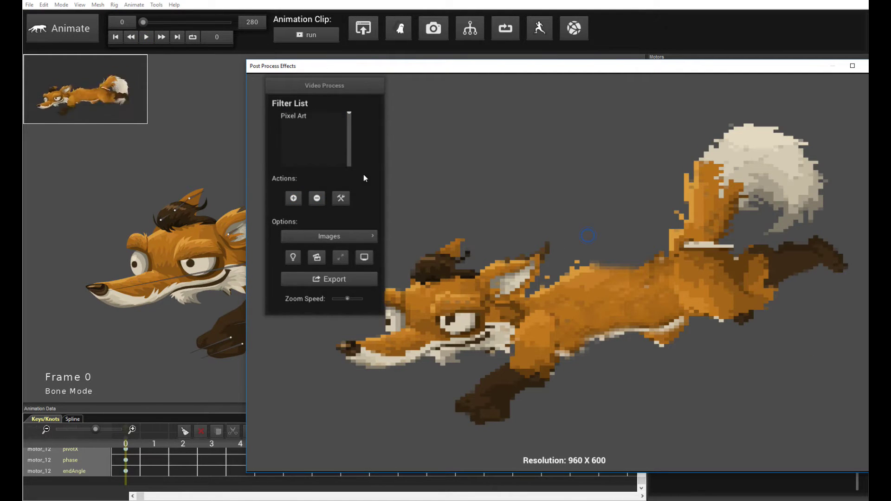
{"action": "left_click", "coordinate": [293, 195]}
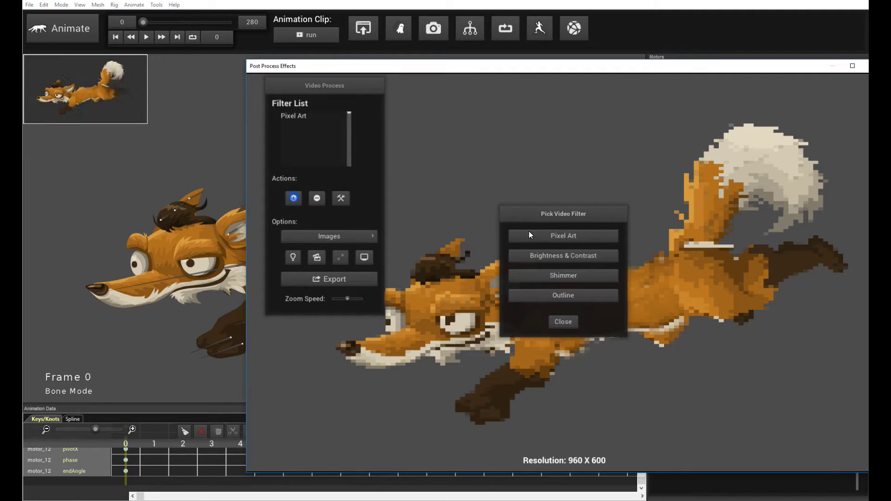
{"action": "left_click", "coordinate": [599, 276]}
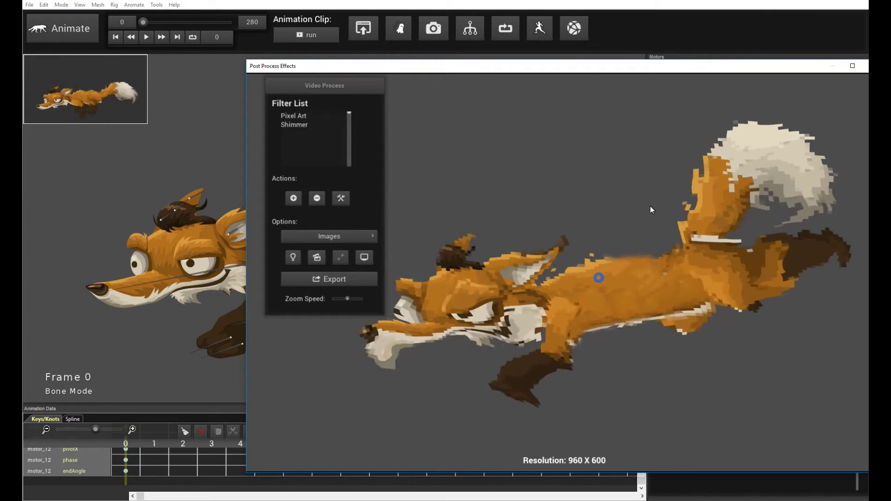
{"action": "left_click", "coordinate": [297, 192]}
{"action": "left_click", "coordinate": [563, 295]}
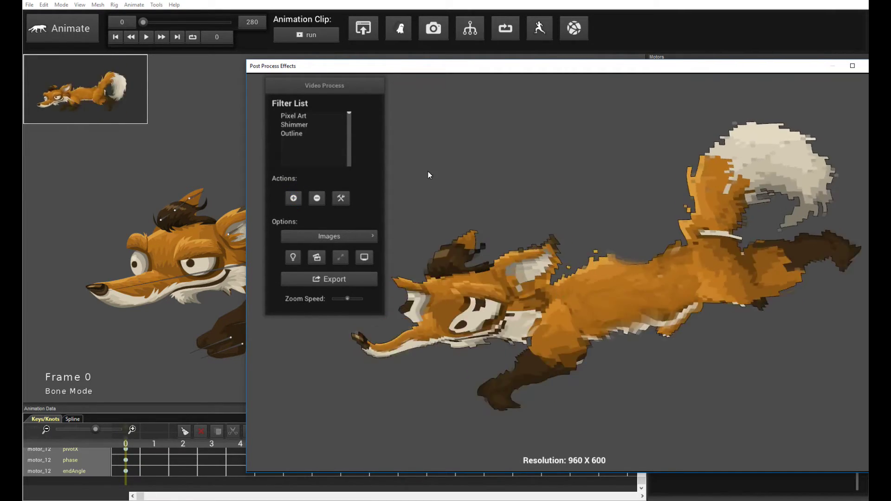
Empty the filter list by removing the Outline, Pixel Art and Shimmer filters.
{"action": "left_click", "coordinate": [295, 133]}
{"action": "left_click", "coordinate": [317, 198]}
{"action": "left_click", "coordinate": [293, 116]}
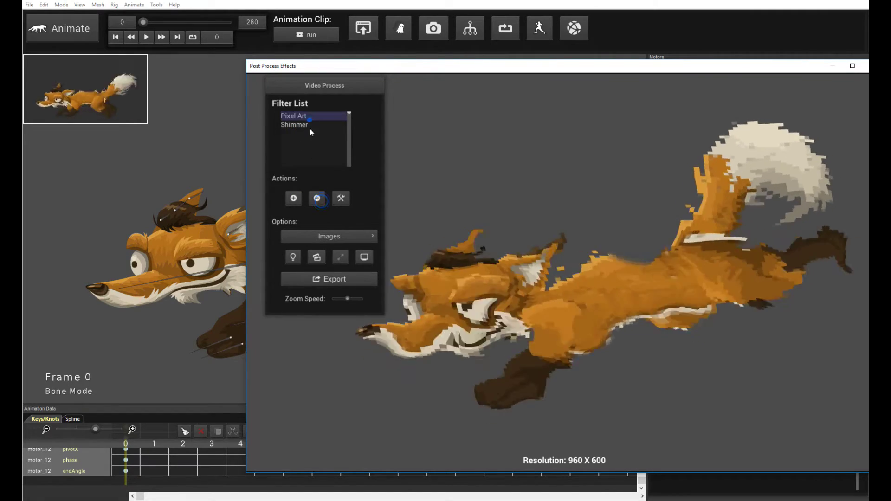
{"action": "left_click", "coordinate": [317, 199]}
{"action": "left_click", "coordinate": [307, 116]}
{"action": "left_click", "coordinate": [317, 198]}
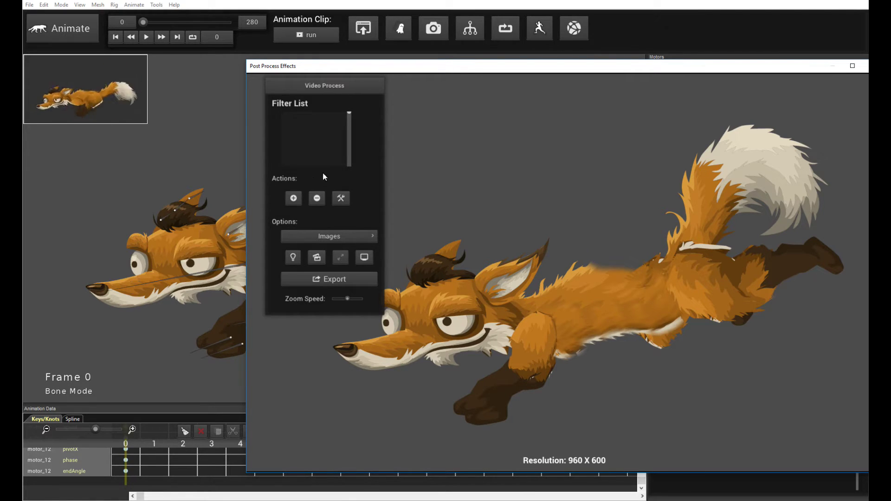
Set the export output type to Movie, and view the Reference Image settings without choosing an image.
{"action": "left_click", "coordinate": [316, 236]}
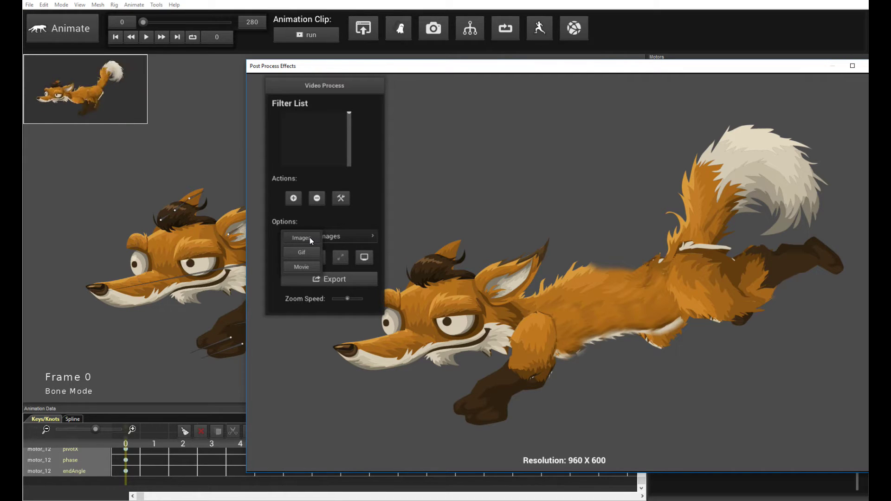
{"action": "left_click", "coordinate": [305, 268]}
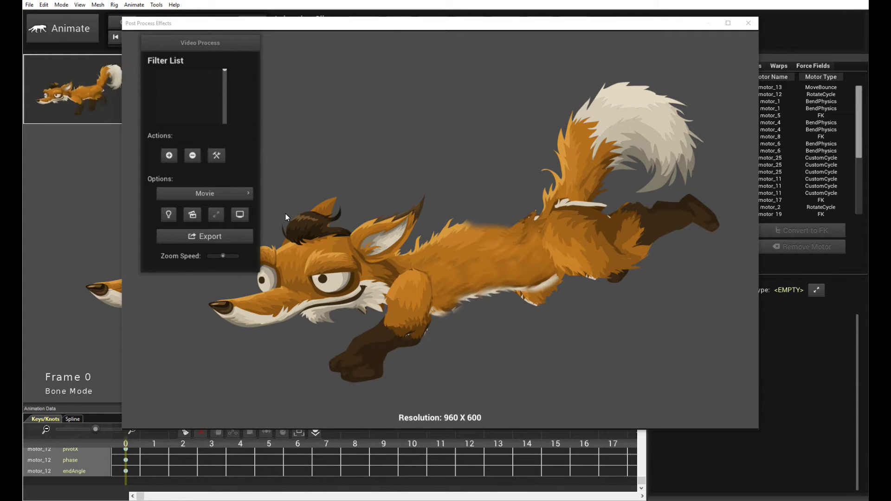
{"action": "left_click", "coordinate": [191, 218]}
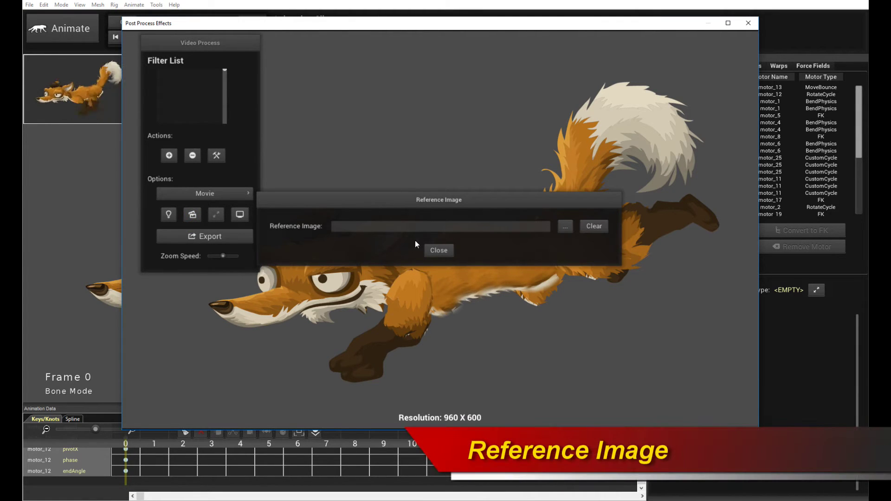
{"action": "left_click", "coordinate": [447, 252]}
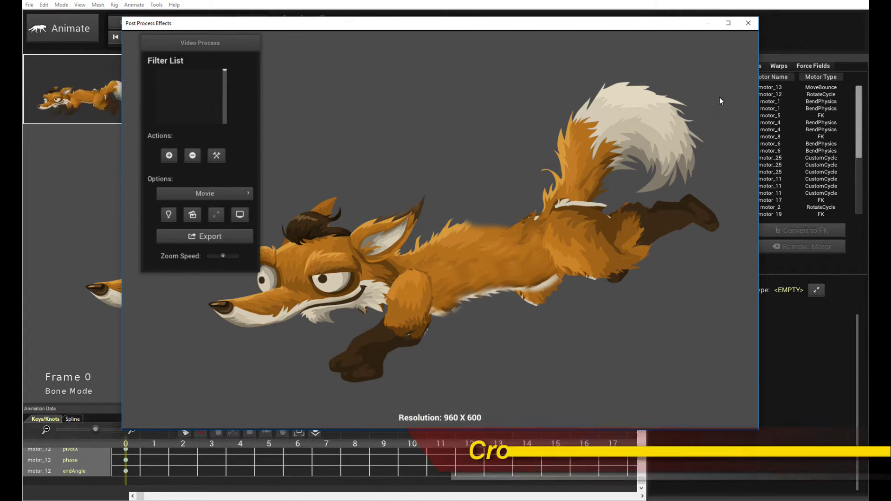
Draw a cropping area about 850 x 512 around the fox and set its width to 800.
{"action": "left_click_drag", "start_coordinate": [746, 60], "coordinate": [182, 400]}
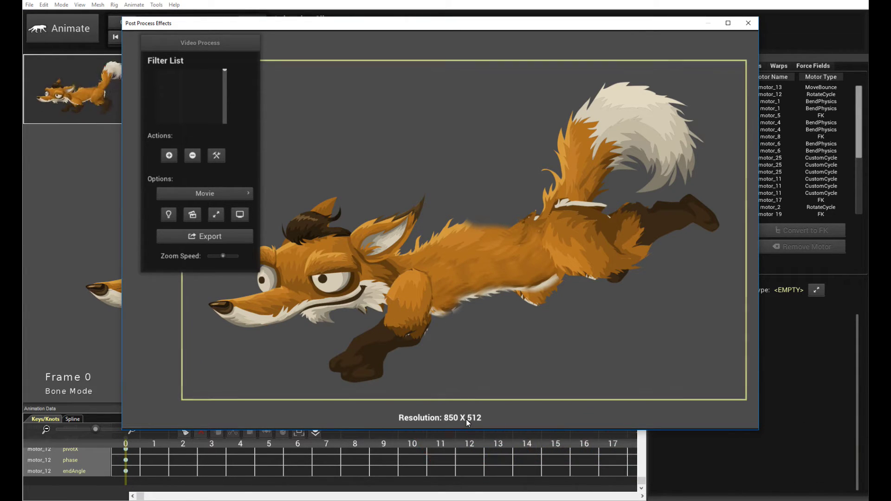
{"action": "left_click", "coordinate": [216, 214]}
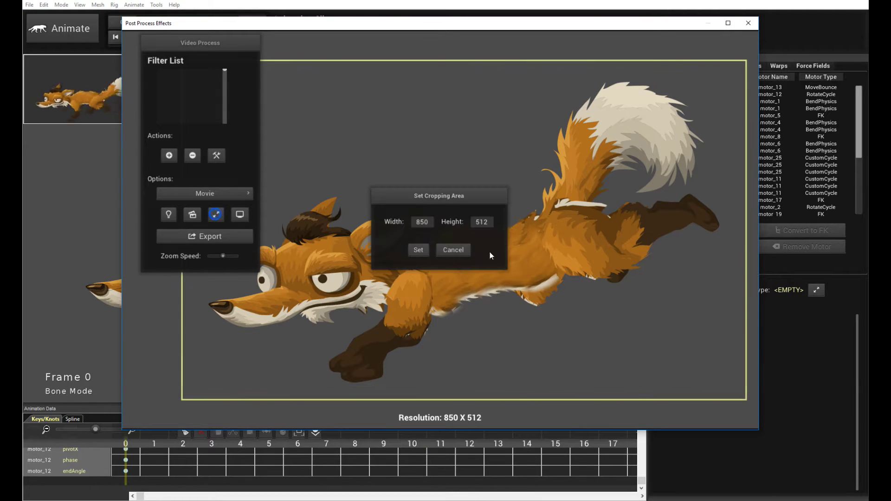
{"action": "double_click", "coordinate": [420, 226]}
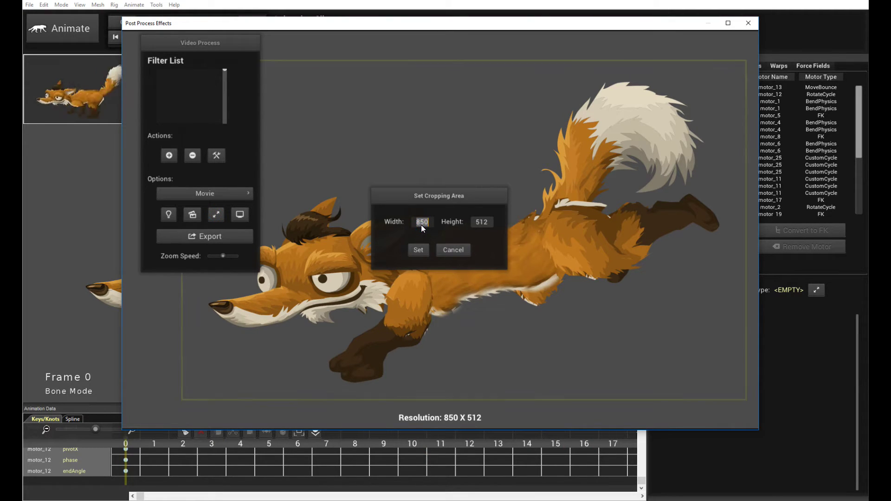
{"action": "type", "text": "800"}
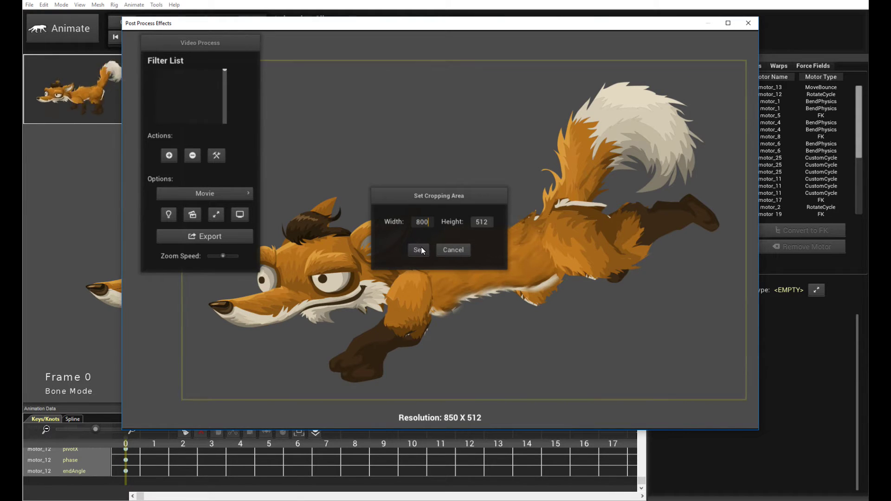
{"action": "left_click", "coordinate": [422, 248]}
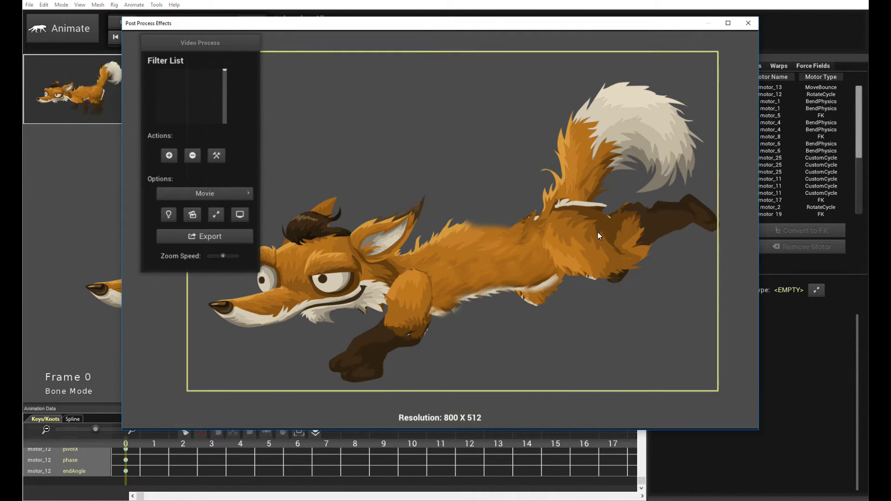
Clear the cropping area, try drawing a new one around the fox, and clear it to restore the full frame.
{"action": "left_click", "coordinate": [664, 36]}
{"action": "left_click_drag", "start_coordinate": [749, 60], "coordinate": [196, 389]}
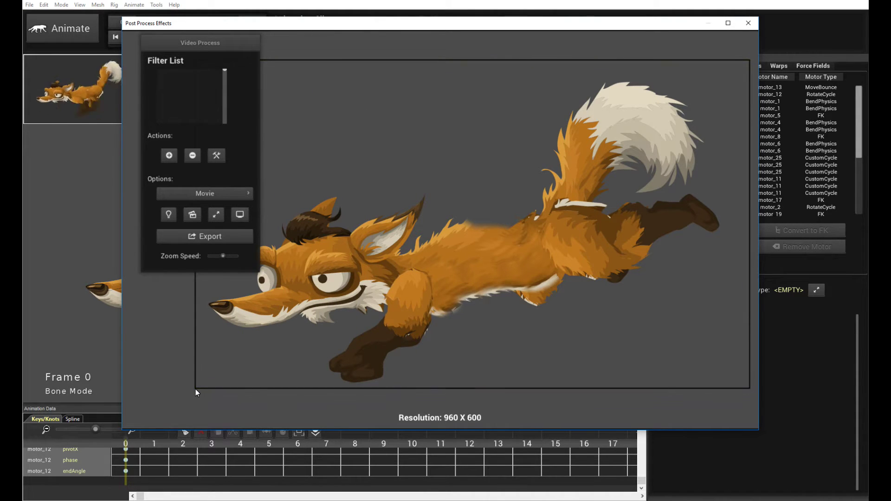
{"action": "left_click", "coordinate": [176, 364]}
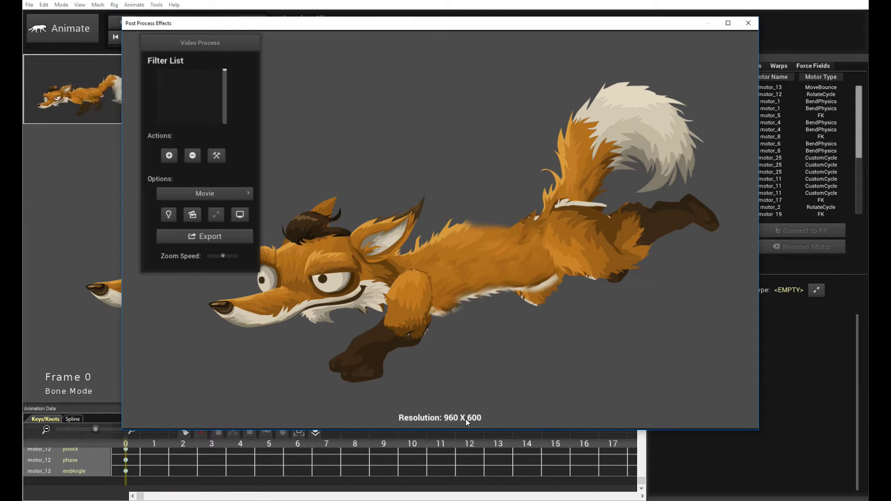
Try raising the video buffer resolution to 1920 x 1200, and bring it back to 960 x 600.
{"action": "left_click", "coordinate": [241, 216]}
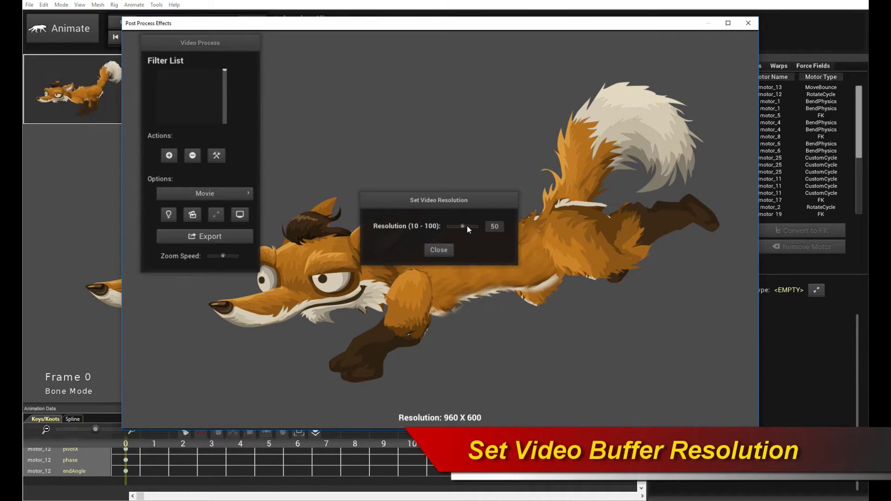
{"action": "left_click_drag", "start_coordinate": [463, 228], "coordinate": [470, 227]}
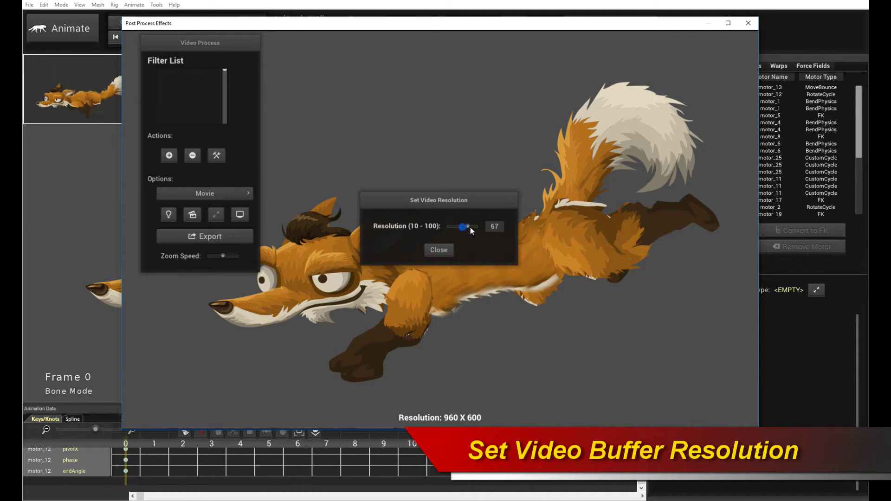
{"action": "left_click", "coordinate": [438, 250]}
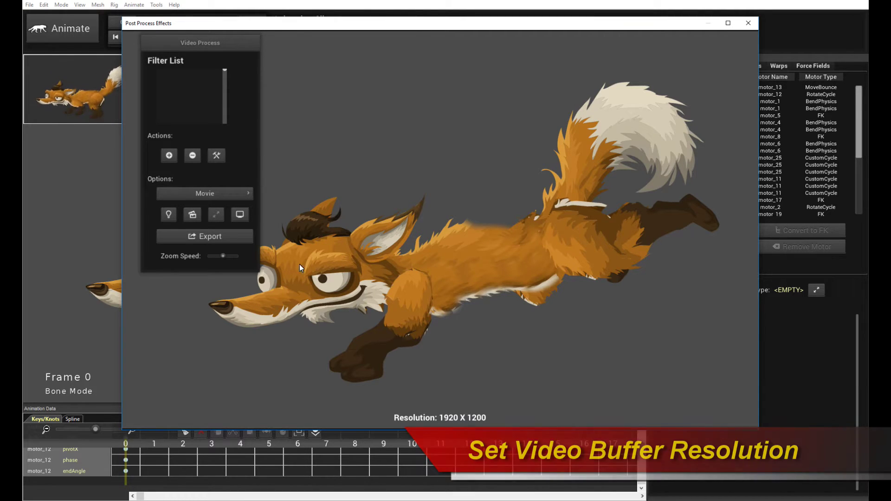
{"action": "left_click", "coordinate": [240, 214]}
{"action": "left_click_drag", "start_coordinate": [478, 230], "coordinate": [460, 227]}
{"action": "left_click", "coordinate": [441, 251]}
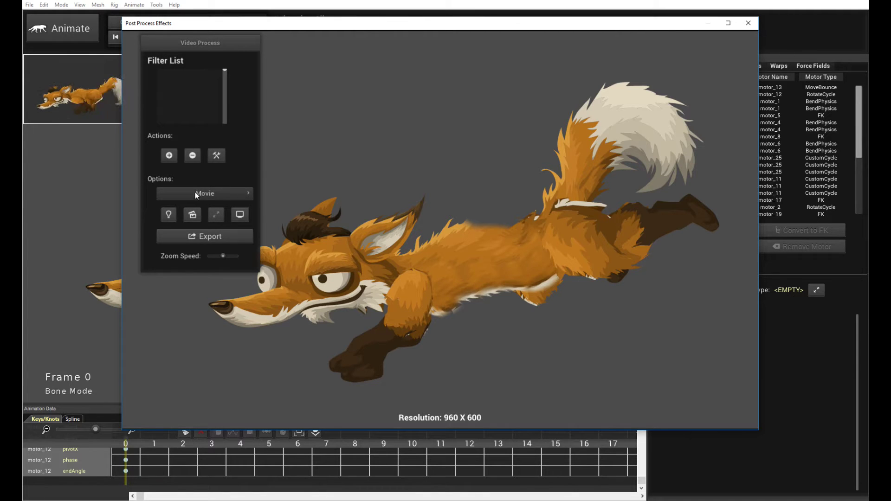
Open the movie's Save Output settings and view the output path selection.
{"action": "left_click", "coordinate": [224, 236]}
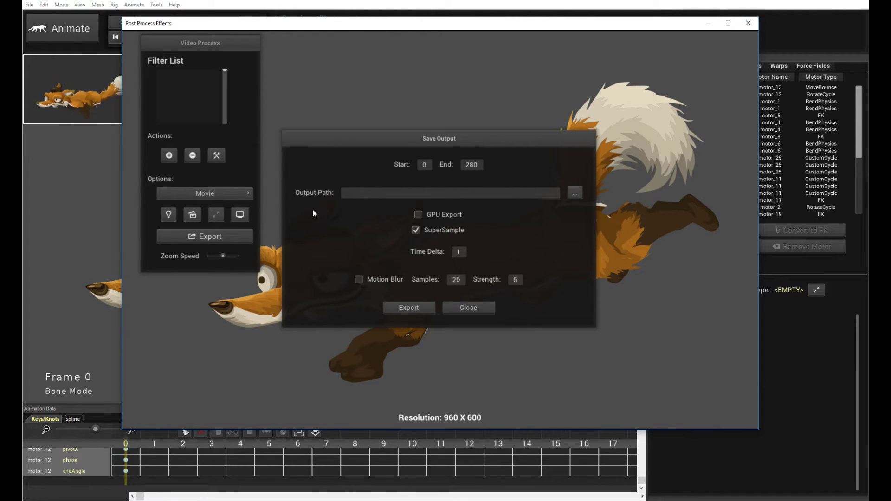
{"action": "left_click", "coordinate": [575, 193]}
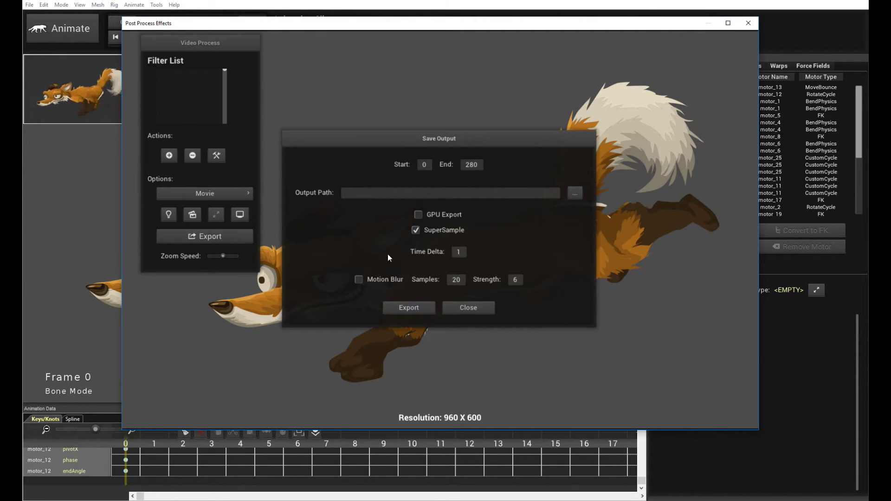
Try a Time Delta of 2 and a smaller value for the movie export, and set it back to 1.
{"action": "double_click", "coordinate": [459, 253]}
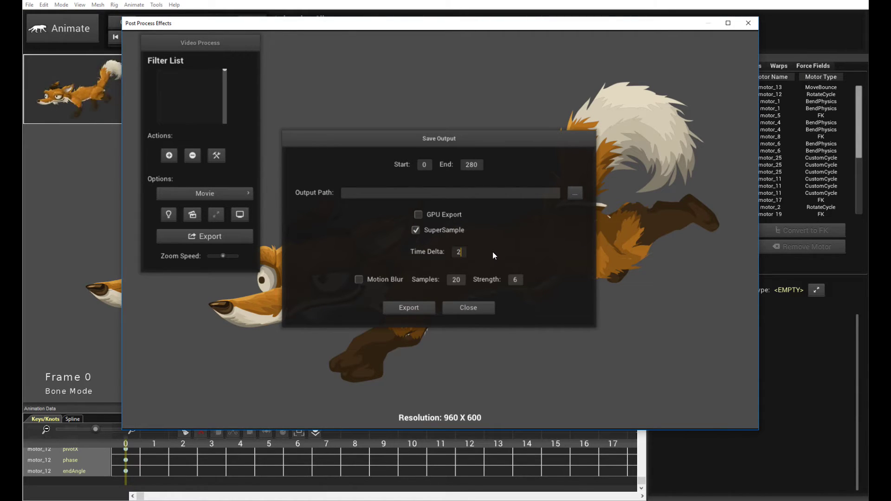
{"action": "type", "text": "2"}
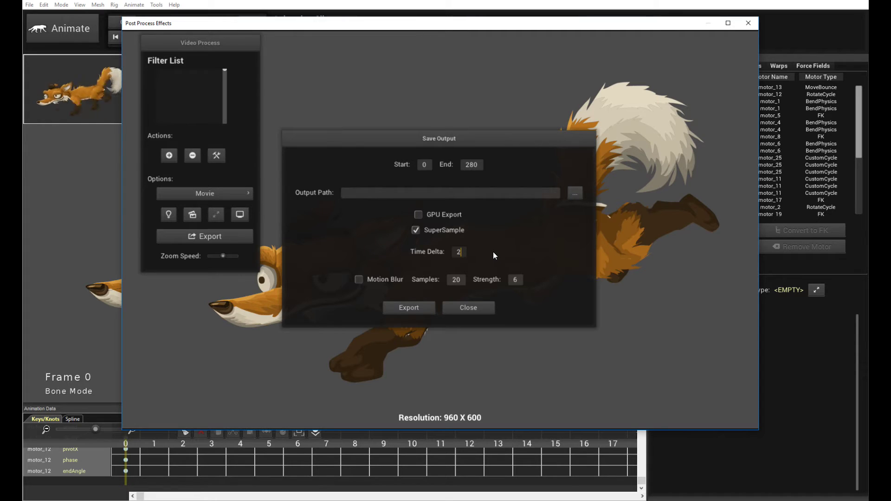
{"action": "key", "text": "BackSpace"}
{"action": "type", "text": "1"}
{"action": "key", "text": "BackSpace"}
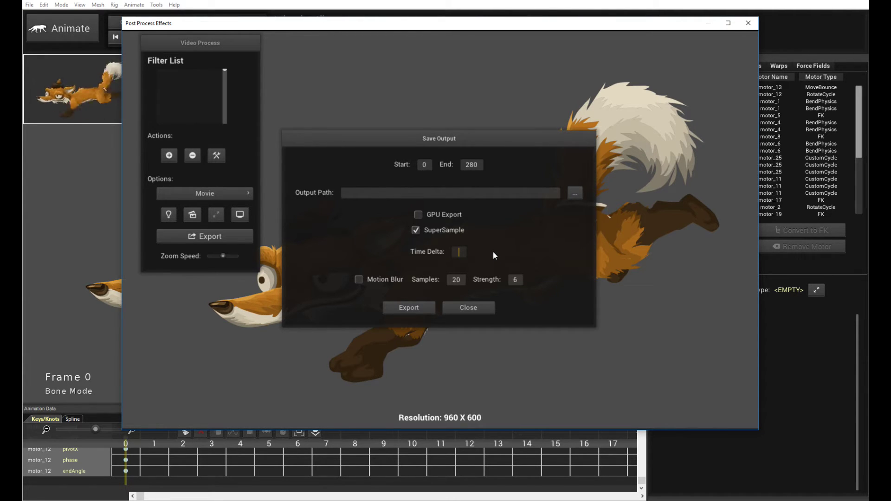
{"action": "type", "text": "0.025"}
{"action": "key", "text": "BackSpace"}
{"action": "key", "text": "BackSpace"}
{"action": "key", "text": "BackSpace"}
{"action": "key", "text": "BackSpace"}
{"action": "key", "text": "BackSpace"}
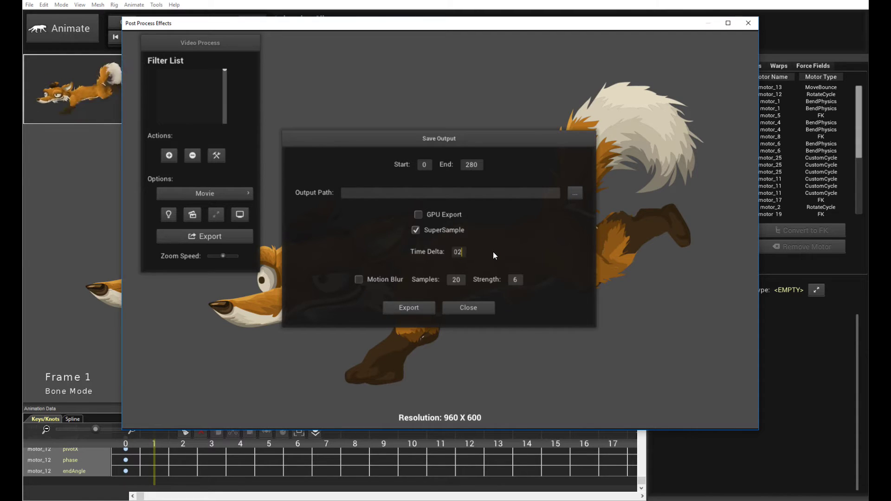
{"action": "type", "text": "1"}
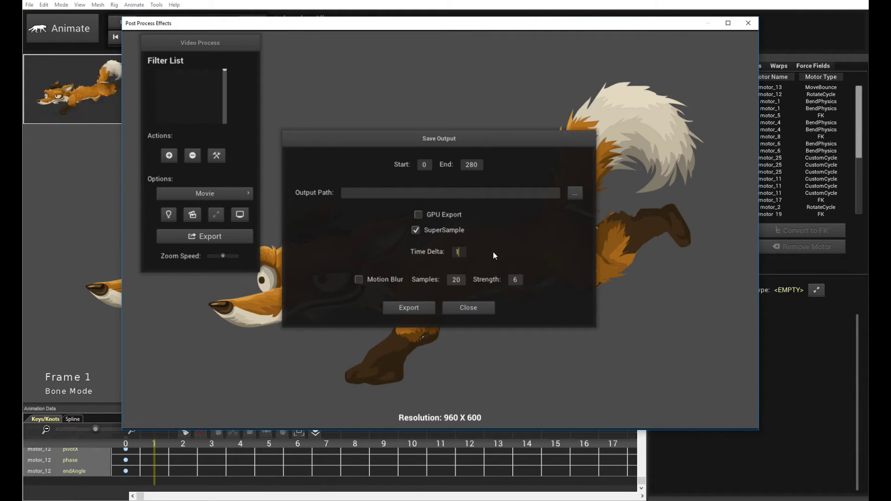
Enable Motion Blur for the movie export, review its Samples and Strength settings, and close the Save Output settings.
{"action": "left_click", "coordinate": [360, 281]}
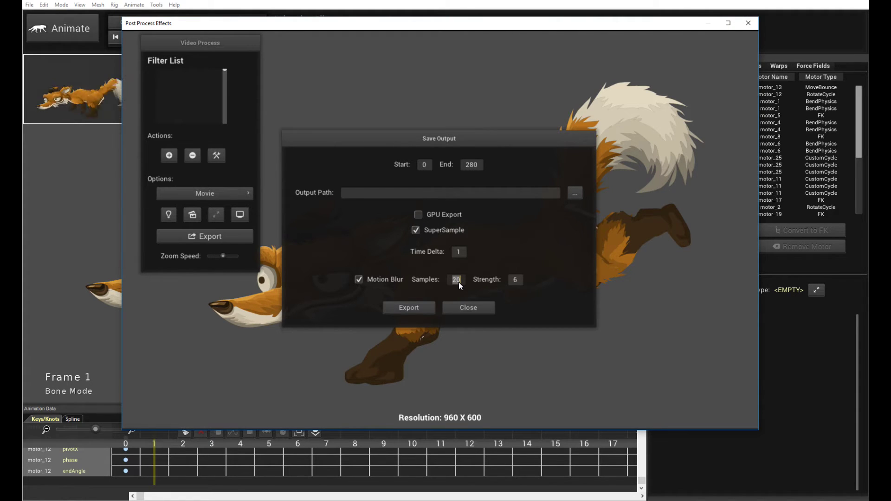
{"action": "double_click", "coordinate": [518, 280]}
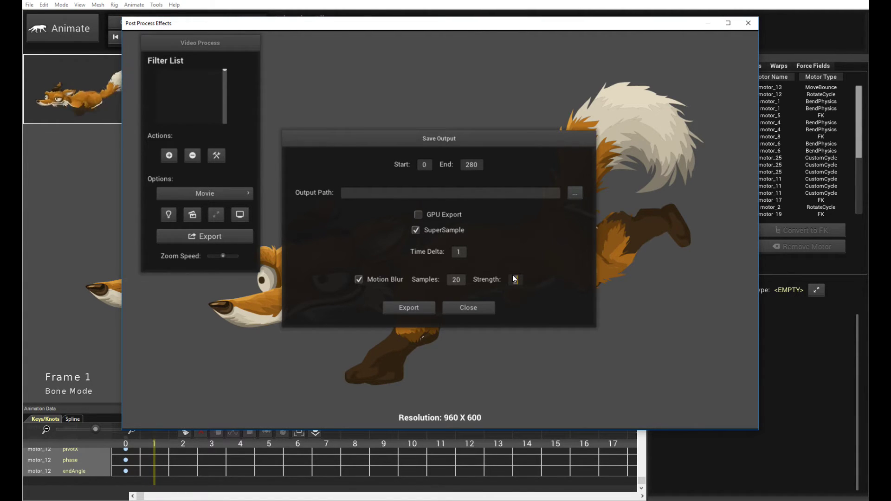
{"action": "left_click", "coordinate": [469, 309]}
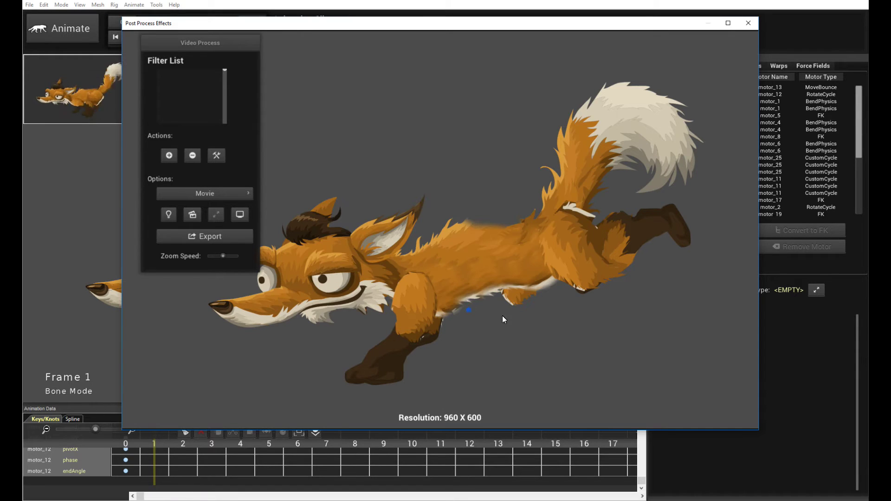
Open Creature_MotionBlur.mp4 from the Videos folder in Movies & TV and close the Post Process Effects window.
{"action": "left_click", "coordinate": [250, 500]}
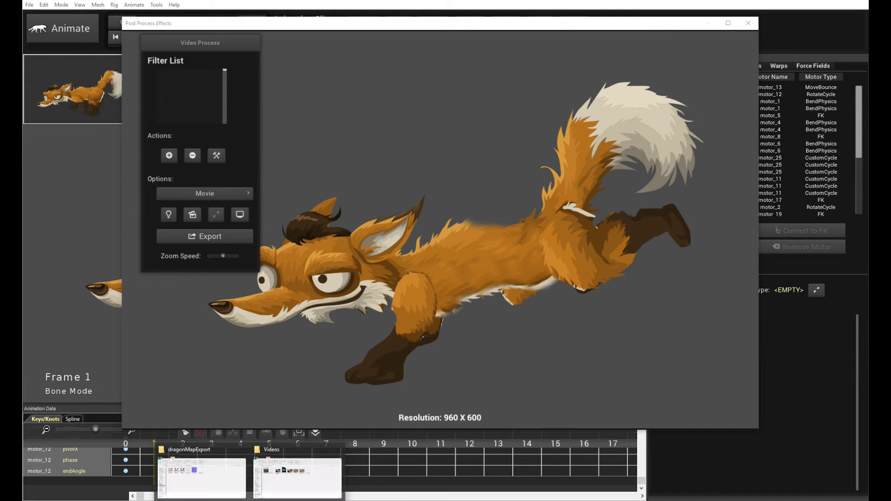
{"action": "left_click", "coordinate": [302, 478]}
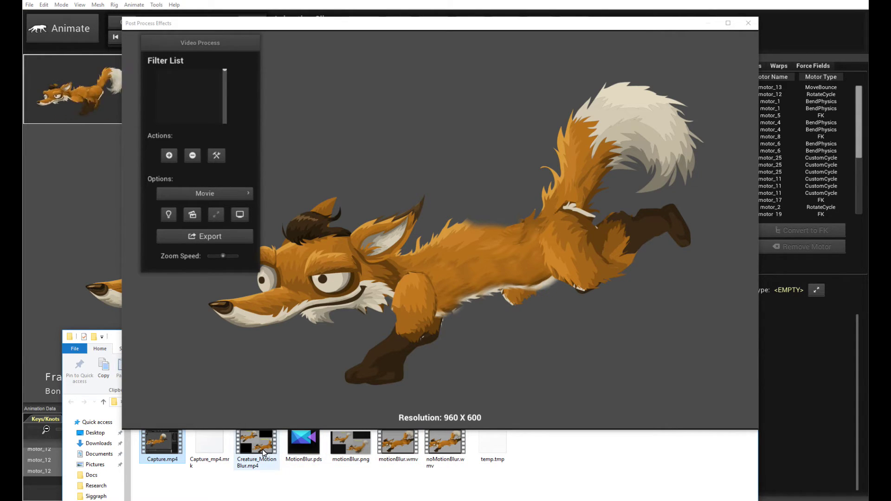
{"action": "left_click_drag", "start_coordinate": [263, 449], "coordinate": [169, 91]}
{"action": "left_click", "coordinate": [748, 23]}
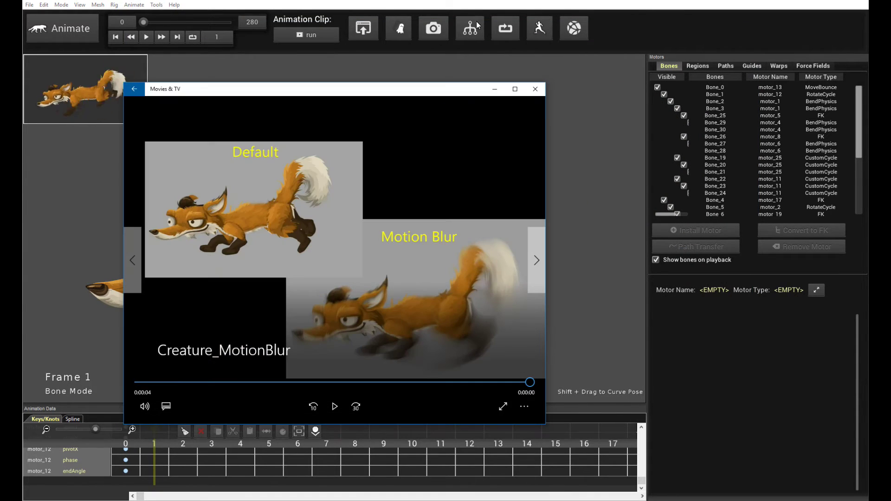
Maximize the Creature_MotionBlur video and play it on repeat to compare the default and motion blur versions.
{"action": "left_click", "coordinate": [514, 88]}
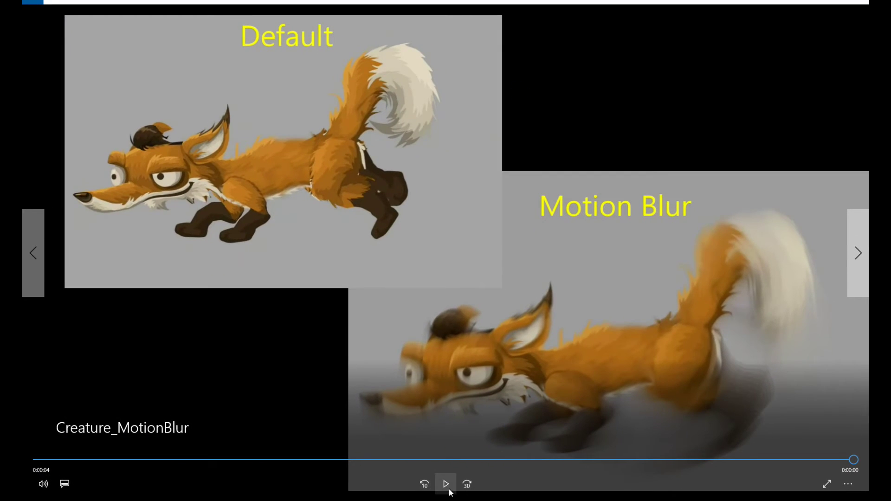
{"action": "left_click", "coordinate": [449, 486]}
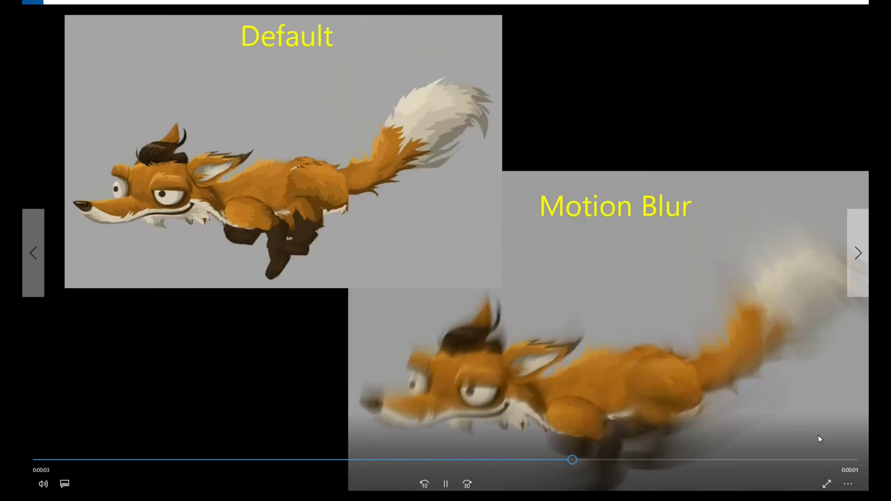
{"action": "left_click", "coordinate": [849, 484]}
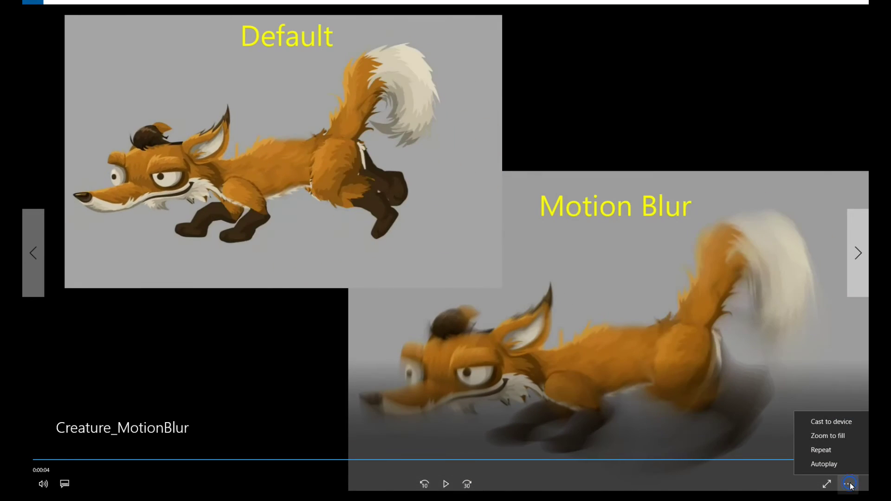
{"action": "left_click", "coordinate": [839, 450]}
{"action": "left_click", "coordinate": [444, 482]}
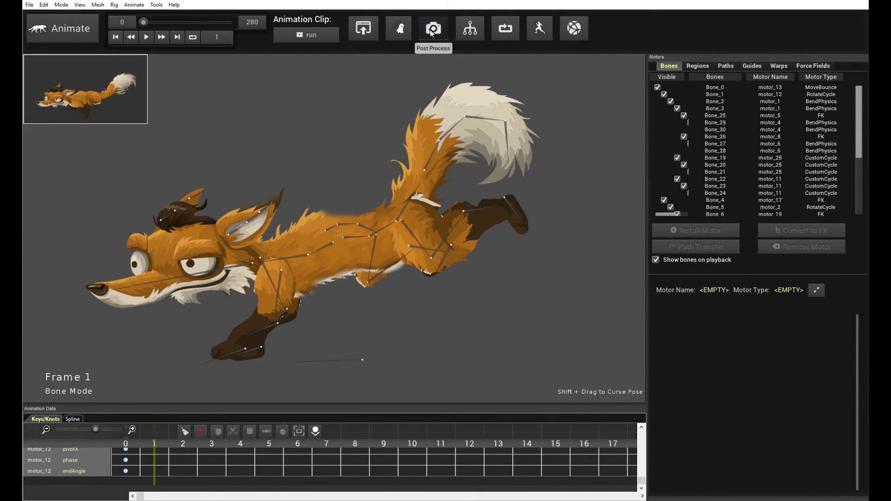
Open the recent project dragon2.creaProj in Creature and switch it to Animate mode.
{"action": "left_click", "coordinate": [431, 29]}
{"action": "left_click", "coordinate": [747, 25]}
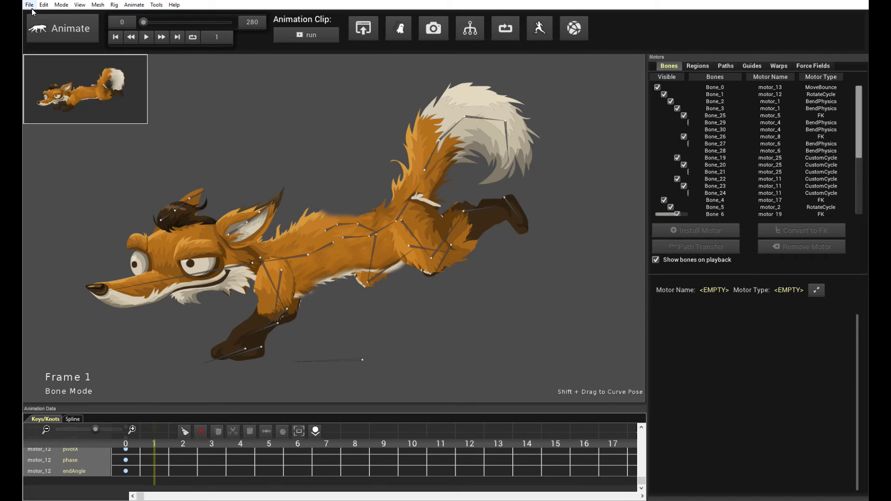
{"action": "left_click", "coordinate": [30, 6]}
{"action": "mouse_move", "coordinate": [86, 59]}
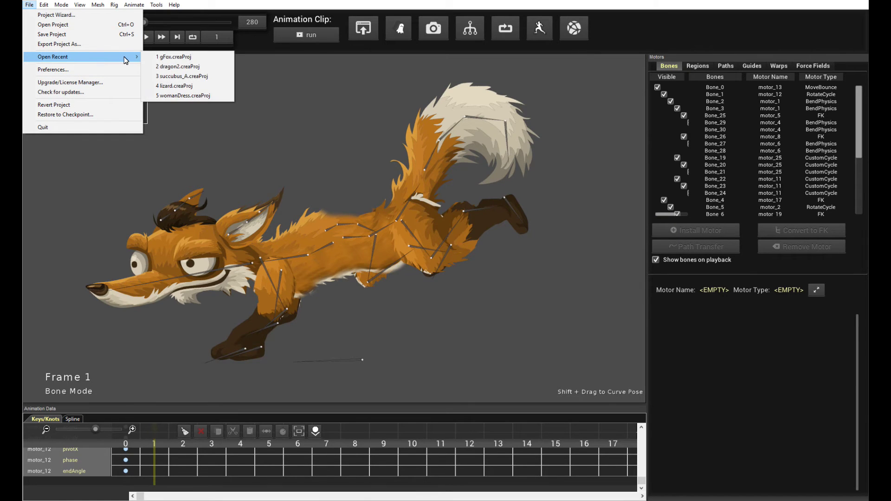
{"action": "left_click", "coordinate": [178, 66]}
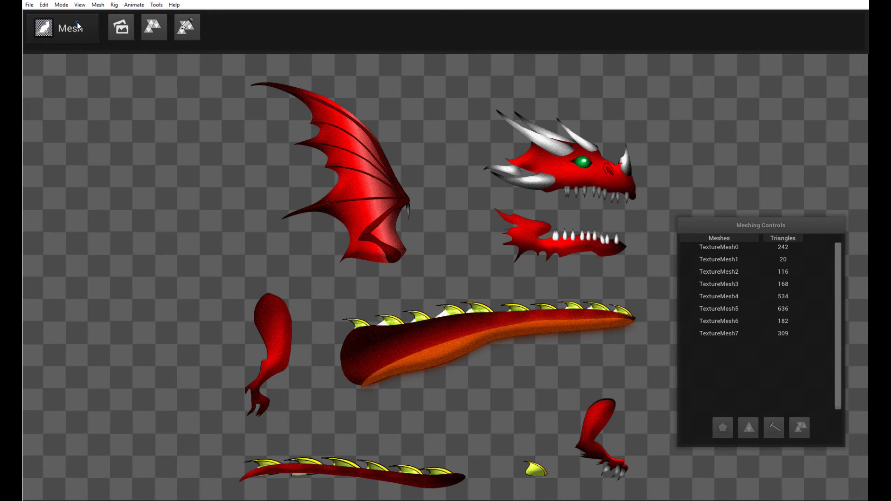
{"action": "left_click", "coordinate": [77, 23]}
{"action": "left_click", "coordinate": [113, 45]}
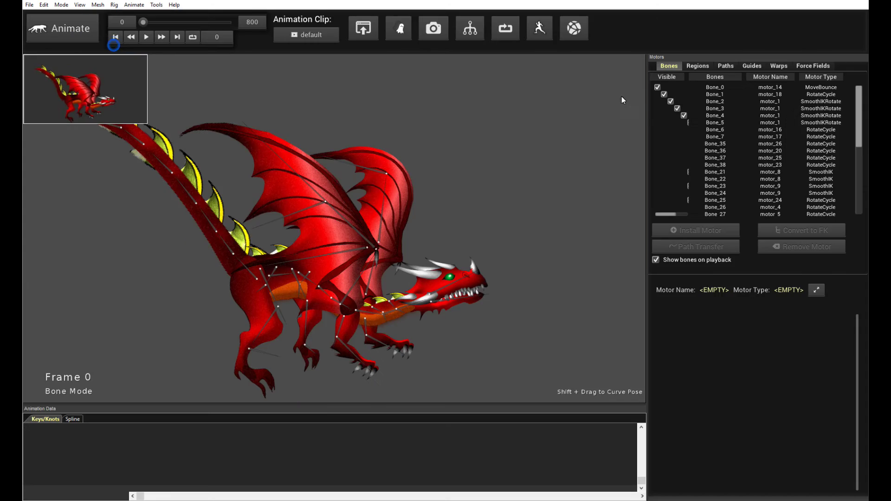
Open Post Process Effects for the dragon and bring up the 3D Lighting Effects settings beside the Video Process controls.
{"action": "left_click", "coordinate": [432, 29]}
{"action": "left_click_drag", "start_coordinate": [202, 40], "coordinate": [282, 76]}
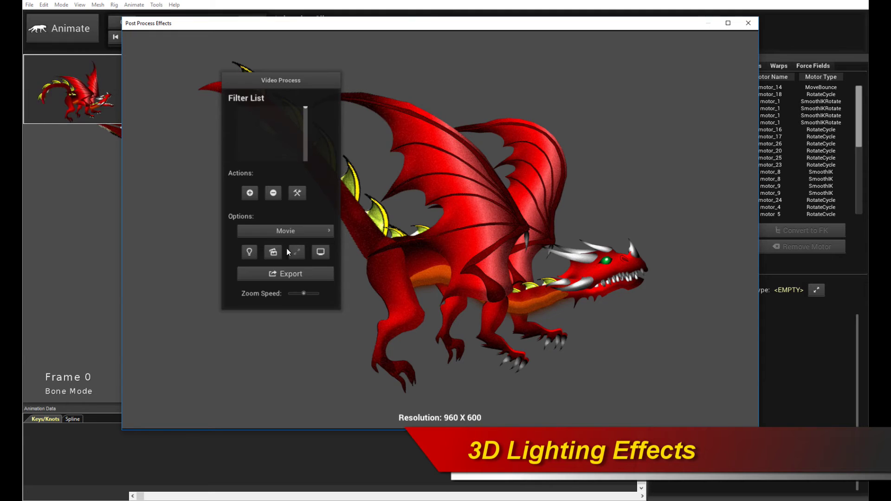
{"action": "left_click", "coordinate": [249, 252]}
{"action": "left_click_drag", "start_coordinate": [495, 72], "coordinate": [643, 69]}
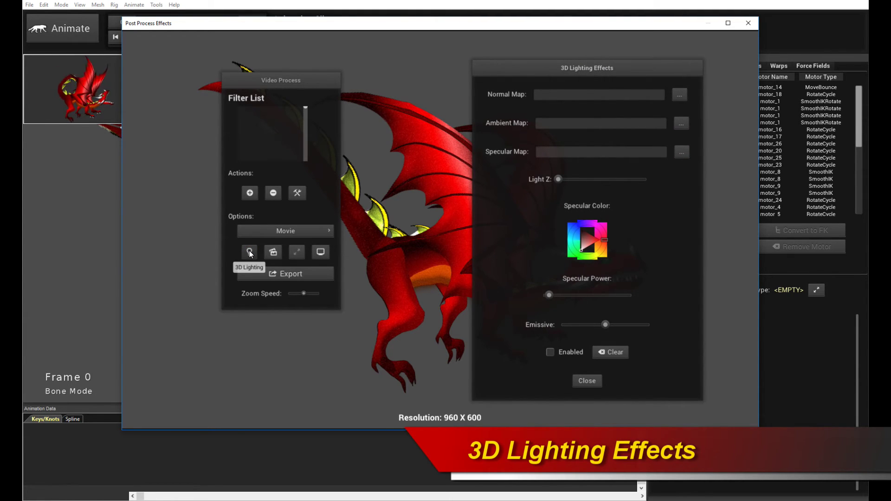
Load normal.png from the Temp\Data\dragonMapExport folder as the Normal Map.
{"action": "left_click", "coordinate": [678, 95]}
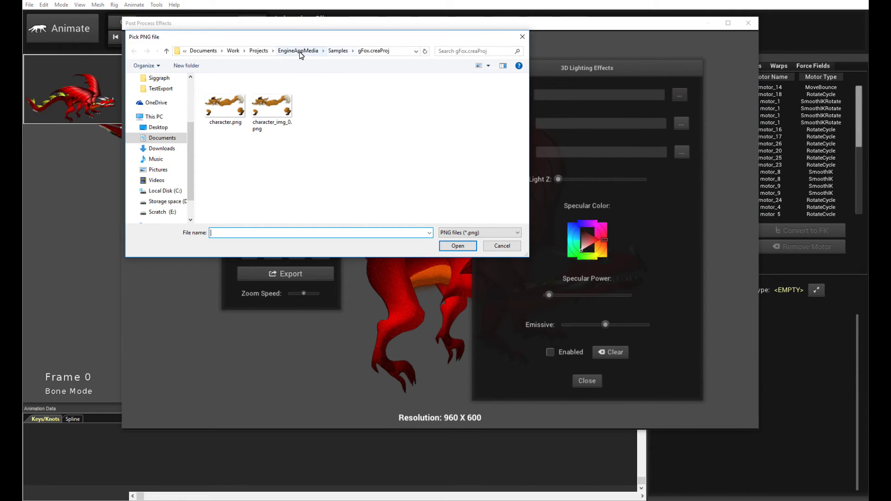
{"action": "scroll", "coordinate": [177, 140], "scroll_direction": "up", "scroll_amount": 1}
{"action": "left_click", "coordinate": [161, 110]}
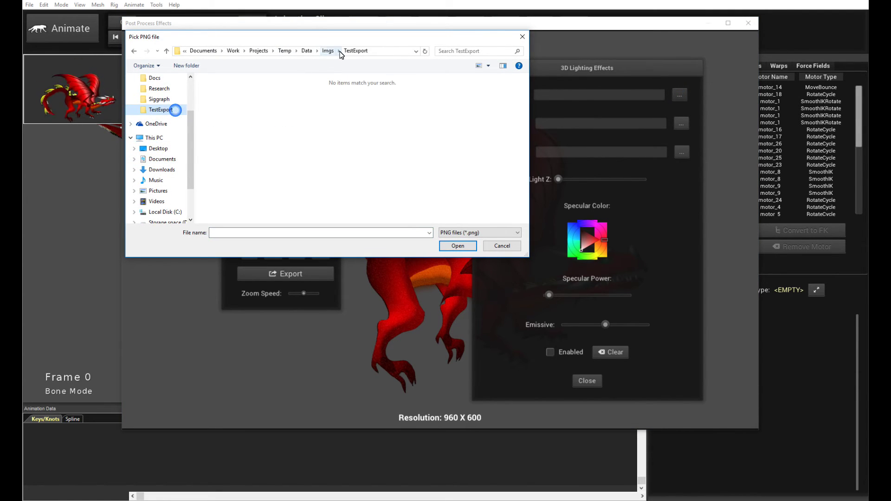
{"action": "left_click", "coordinate": [309, 53]}
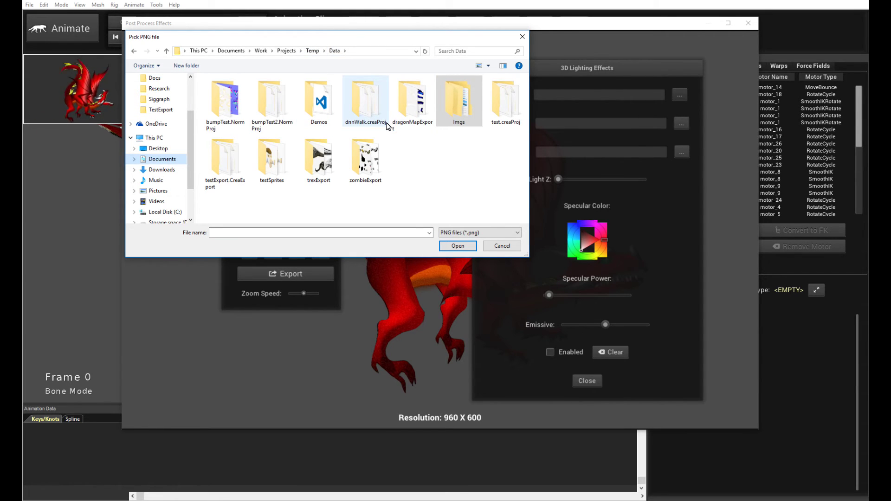
{"action": "double_click", "coordinate": [412, 101]}
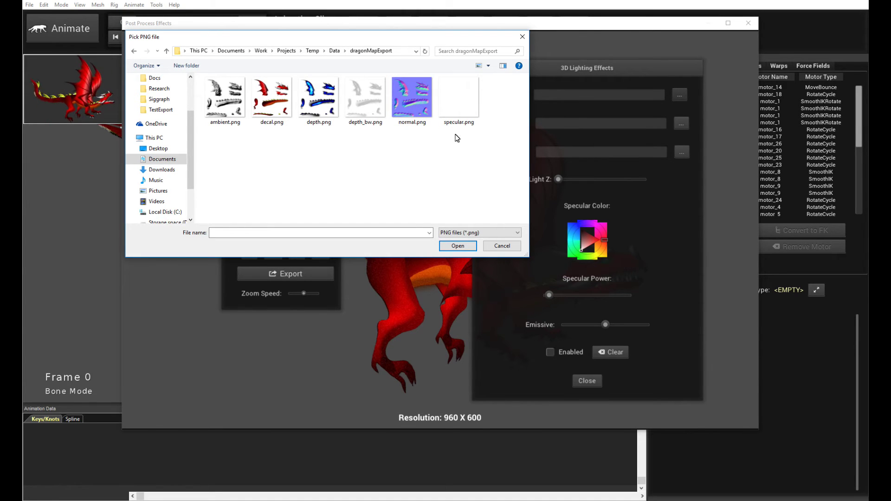
{"action": "double_click", "coordinate": [424, 99]}
Load ambient.png as the Ambient Map and specular.png as the Specular Map from the dragonMapExport folder.
{"action": "left_click", "coordinate": [679, 124]}
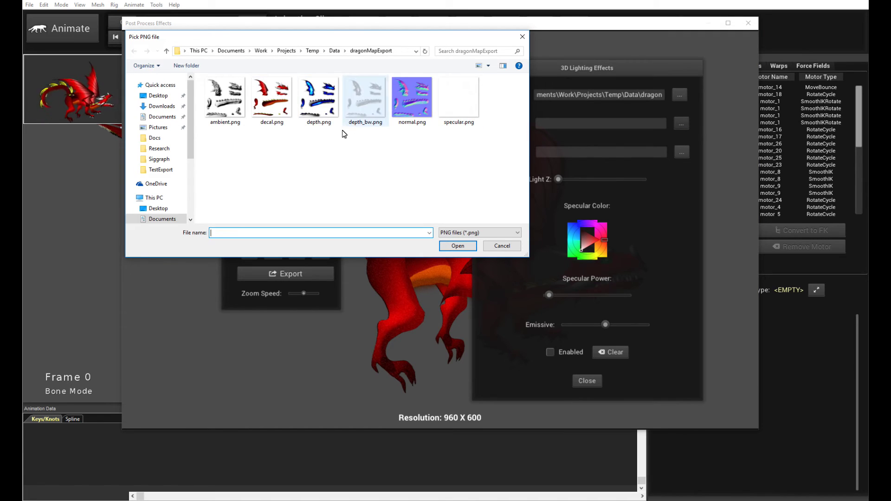
{"action": "double_click", "coordinate": [225, 103]}
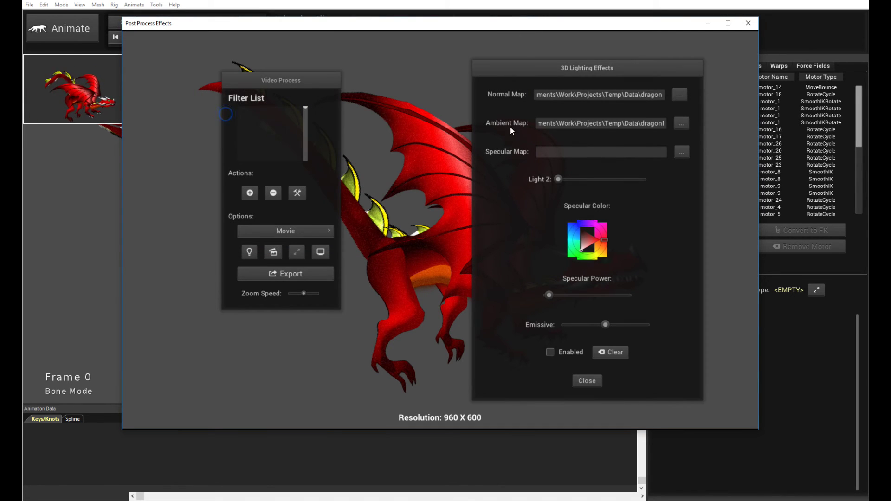
{"action": "left_click", "coordinate": [681, 153]}
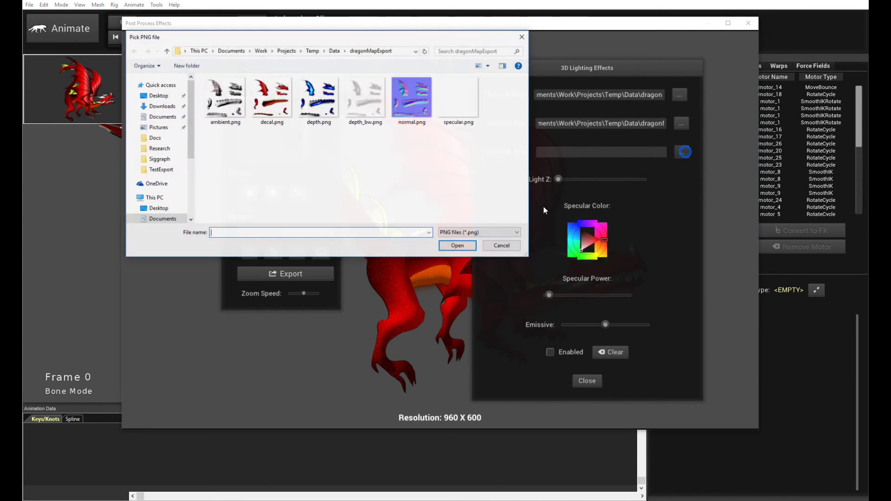
{"action": "double_click", "coordinate": [457, 100]}
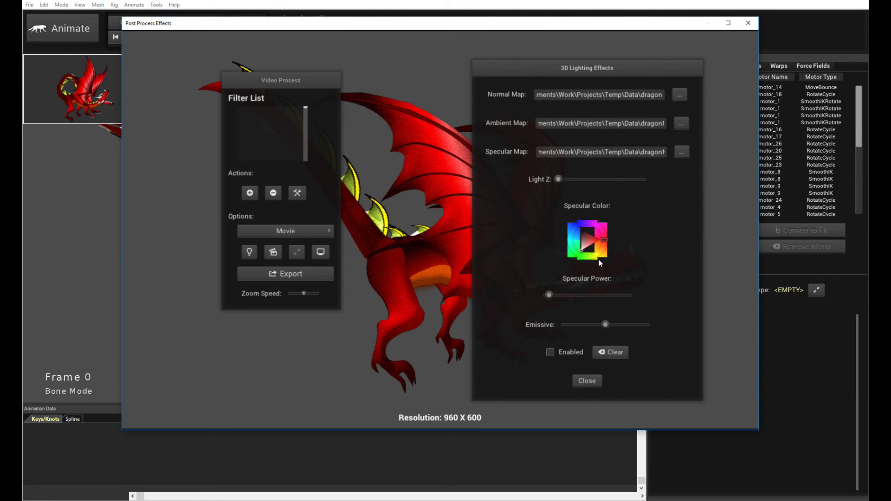
Enable 3D lighting, adjust the Emissive amount, and move the light in front of and above the dragon's head.
{"action": "left_click", "coordinate": [551, 353]}
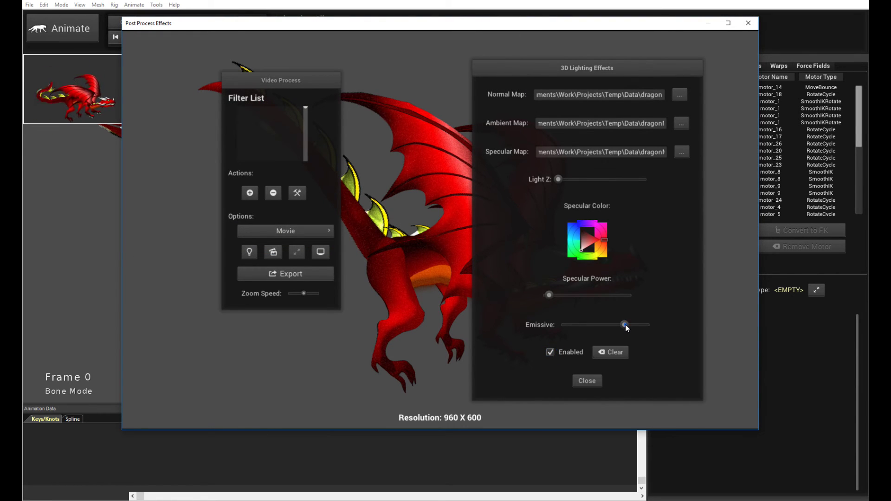
{"action": "left_click", "coordinate": [587, 381]}
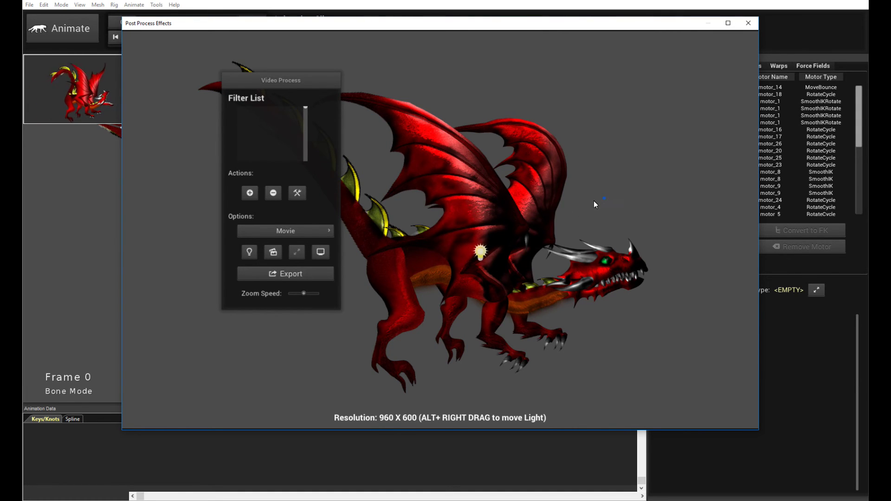
{"action": "mouse_move", "coordinate": [594, 203]}
{"action": "right_mouse_down", "text": "alt"}
{"action": "mouse_move", "coordinate": [602, 199]}
{"action": "mouse_move", "coordinate": [461, 135]}
{"action": "mouse_move", "coordinate": [323, 335]}
{"action": "mouse_move", "coordinate": [656, 324]}
{"action": "mouse_move", "coordinate": [313, 221]}
{"action": "mouse_move", "coordinate": [662, 197]}
{"action": "mouse_move", "coordinate": [653, 201]}
{"action": "mouse_move", "coordinate": [660, 147]}
{"action": "mouse_move", "coordinate": [630, 163]}
{"action": "mouse_move", "coordinate": [656, 175]}
{"action": "right_mouse_up", "text": "alt"}
Play the dragon animation in a loop and arrange the Post Process Effects window and Video Process controls to keep the dragon in view.
{"action": "left_click_drag", "start_coordinate": [276, 79], "coordinate": [222, 138]}
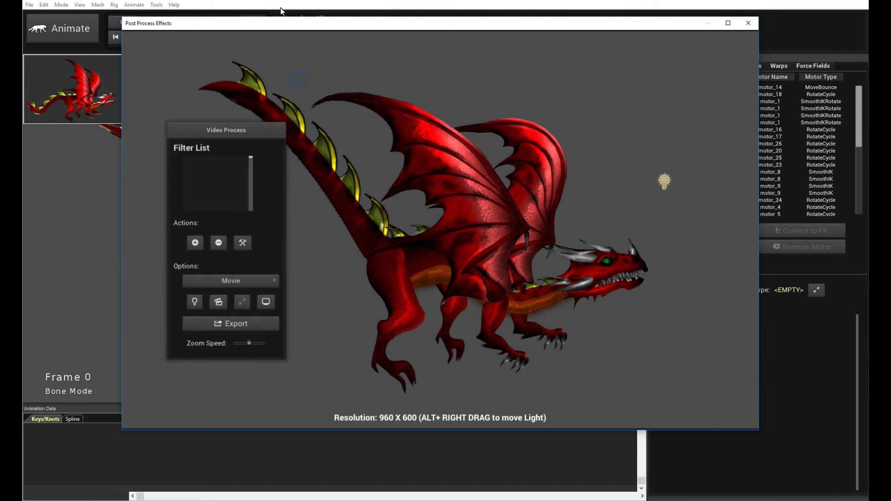
{"action": "left_click_drag", "start_coordinate": [281, 23], "coordinate": [384, 62]}
{"action": "left_click", "coordinate": [195, 41]}
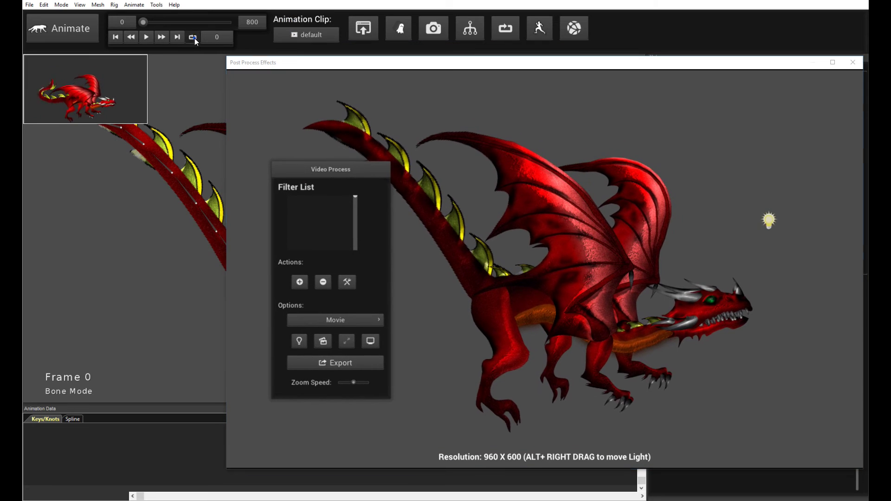
{"action": "left_click", "coordinate": [151, 37]}
{"action": "left_click_drag", "start_coordinate": [402, 65], "coordinate": [295, 49]}
{"action": "left_click_drag", "start_coordinate": [258, 143], "coordinate": [254, 125]}
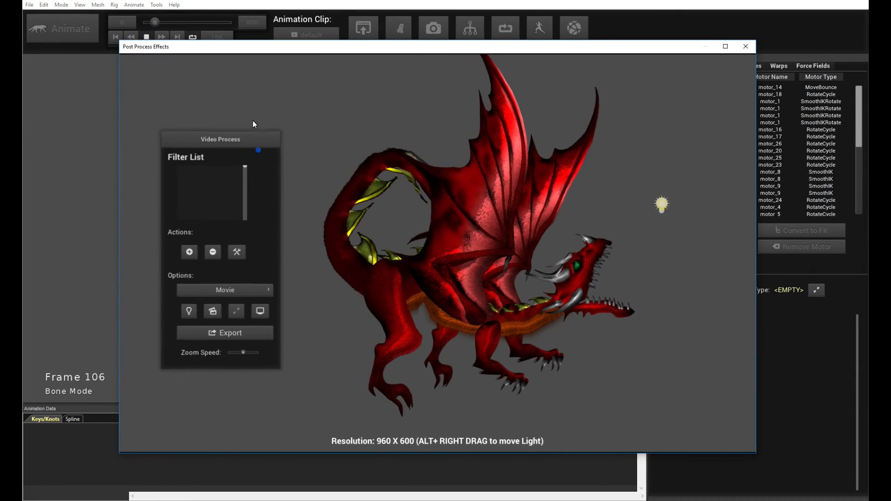
Move the light around the dragon's body and legs during playback, and place it in front of and above the head.
{"action": "right_click_drag", "start_coordinate": [662, 204], "coordinate": [478, 297], "text": "alt"}
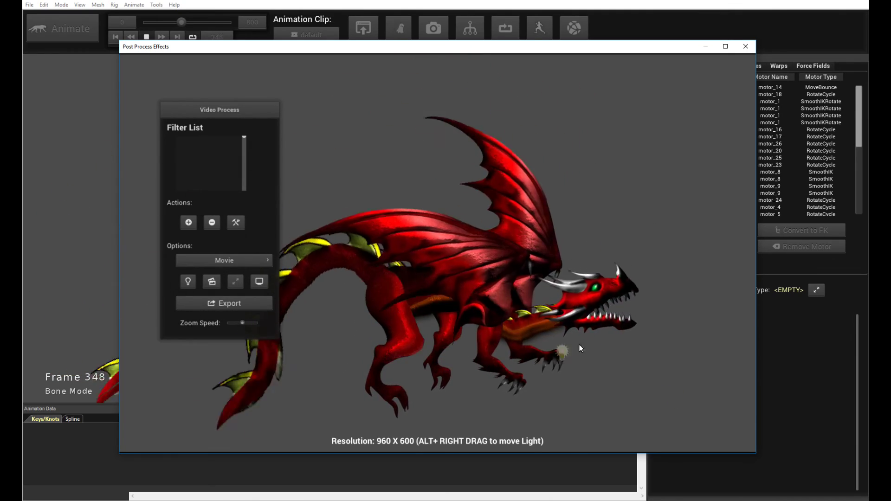
{"action": "right_click_drag", "start_coordinate": [579, 345], "coordinate": [686, 213], "text": "alt"}
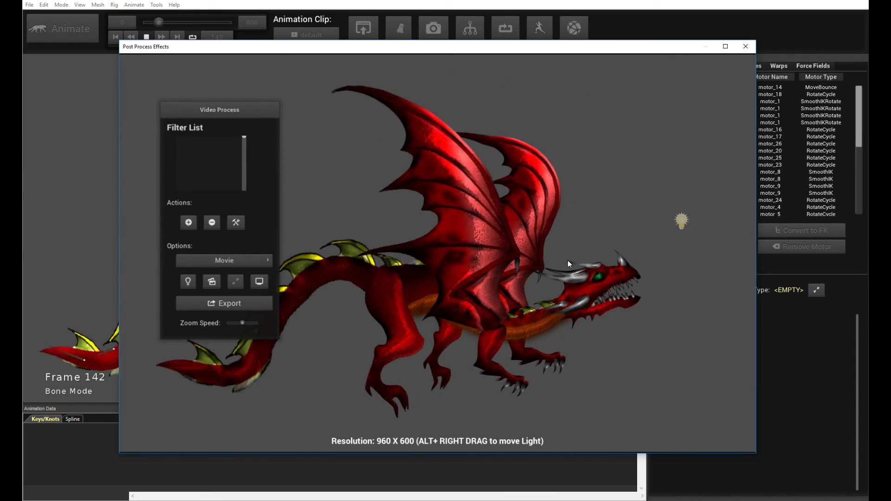
{"action": "right_click_drag", "start_coordinate": [568, 263], "coordinate": [670, 208], "text": "alt"}
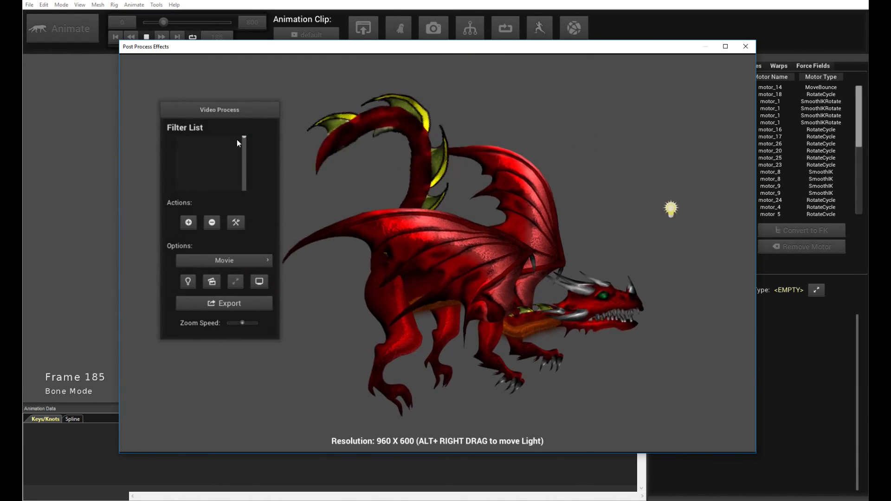
Move the Post Process Effects window off the playback controls and stop the dragon animation.
{"action": "left_click_drag", "start_coordinate": [201, 46], "coordinate": [287, 50]}
{"action": "left_click", "coordinate": [145, 39]}
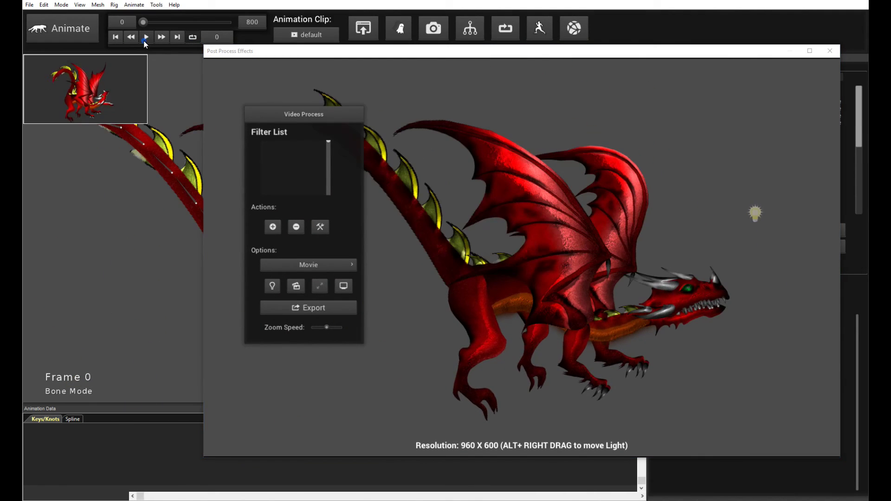
{"action": "left_click", "coordinate": [30, 5]}
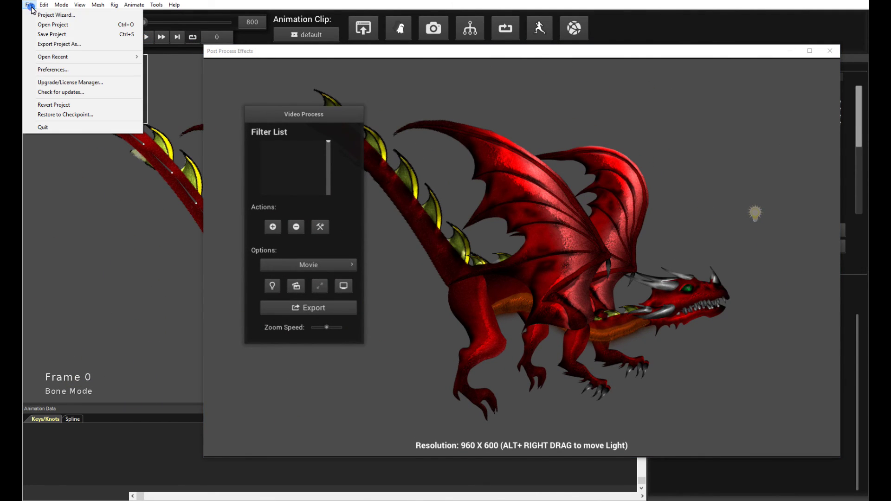
{"action": "left_click", "coordinate": [583, 210]}
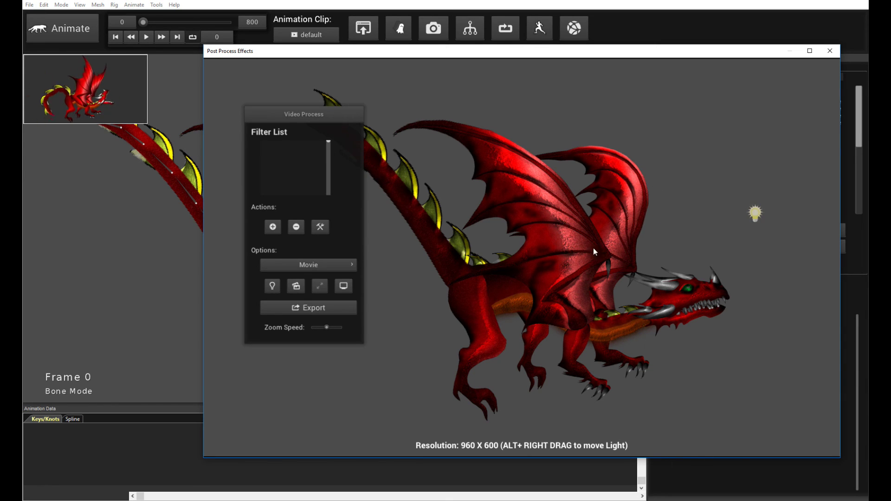
Move the light slightly closer to the dragon, in the space above its snout.
{"action": "mouse_move", "coordinate": [748, 218]}
{"action": "right_mouse_down", "text": "alt"}
{"action": "mouse_move", "coordinate": [705, 363]}
{"action": "mouse_move", "coordinate": [712, 135]}
{"action": "right_mouse_up", "text": "alt"}
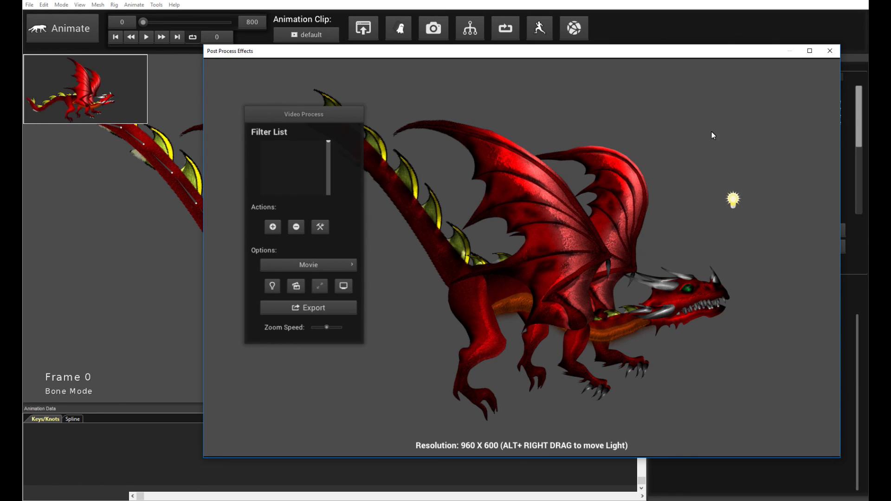
Examine the Background Color and Transparent options in the Color preferences, and close the preferences.
{"action": "left_click", "coordinate": [29, 5]}
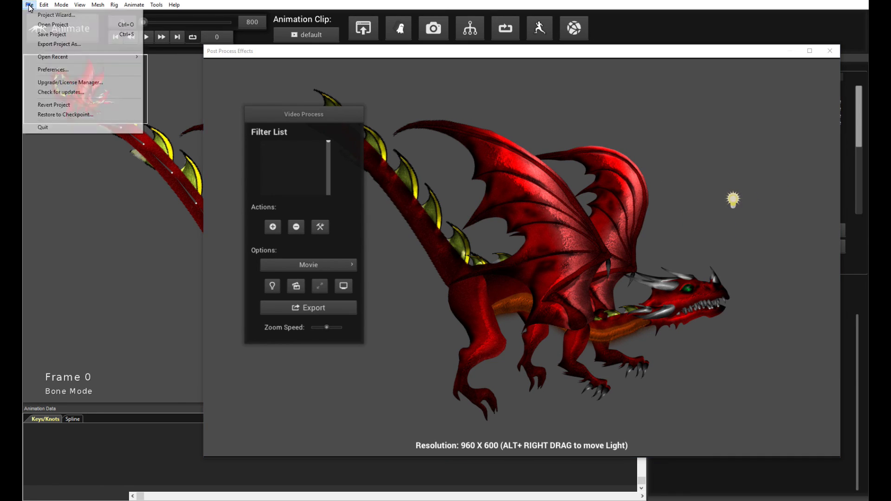
{"action": "left_click", "coordinate": [52, 69]}
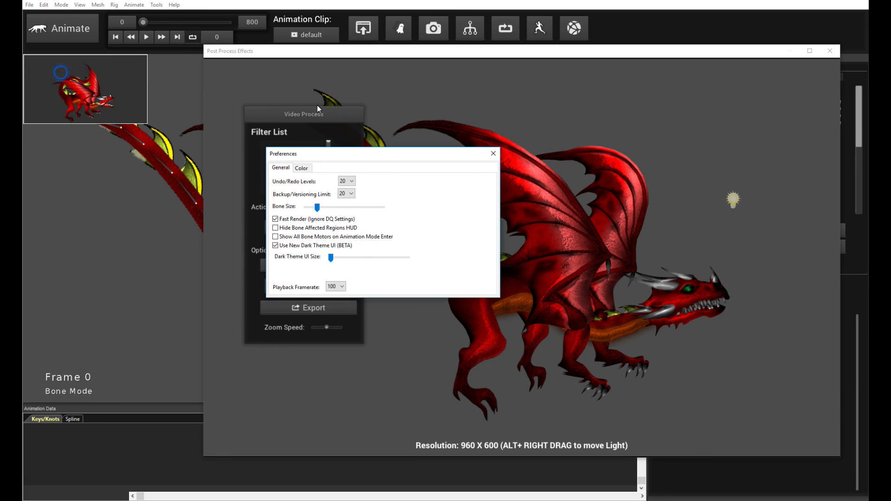
{"action": "left_click", "coordinate": [303, 167]}
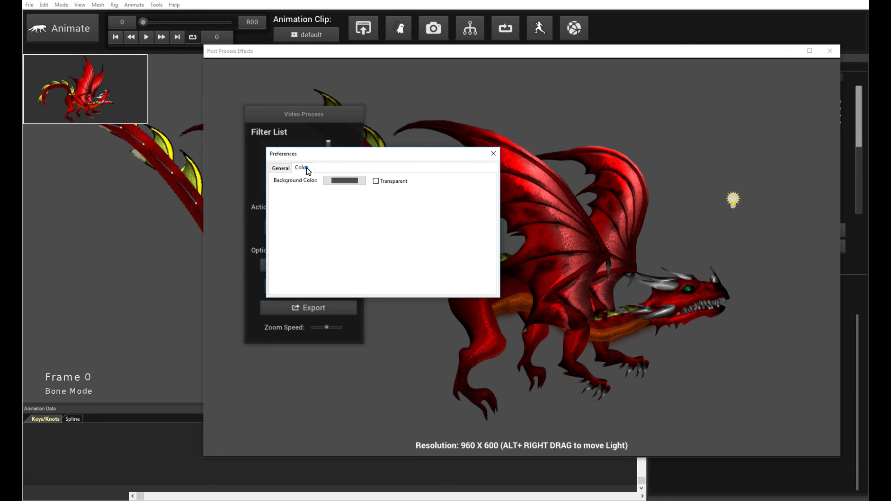
{"action": "left_click", "coordinate": [494, 154]}
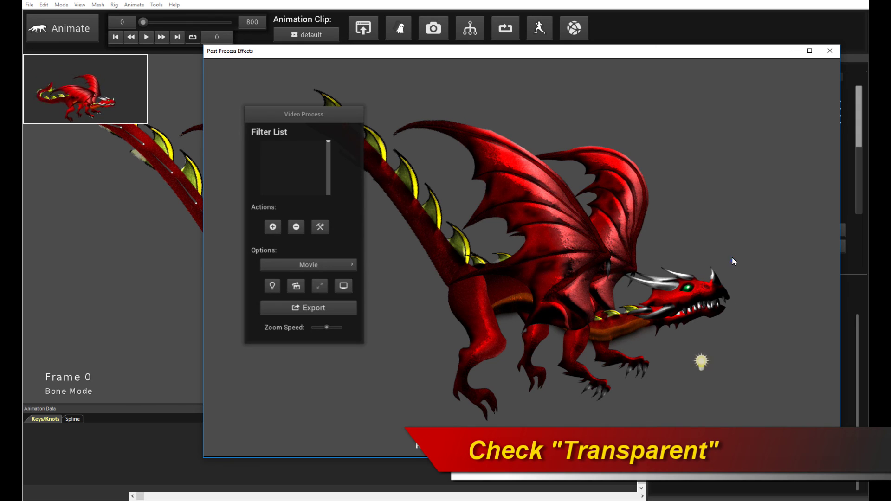
Move the light around the dragon's head and wings, and place it above and in front of the head.
{"action": "right_click_drag", "start_coordinate": [731, 257], "coordinate": [700, 227], "text": "alt"}
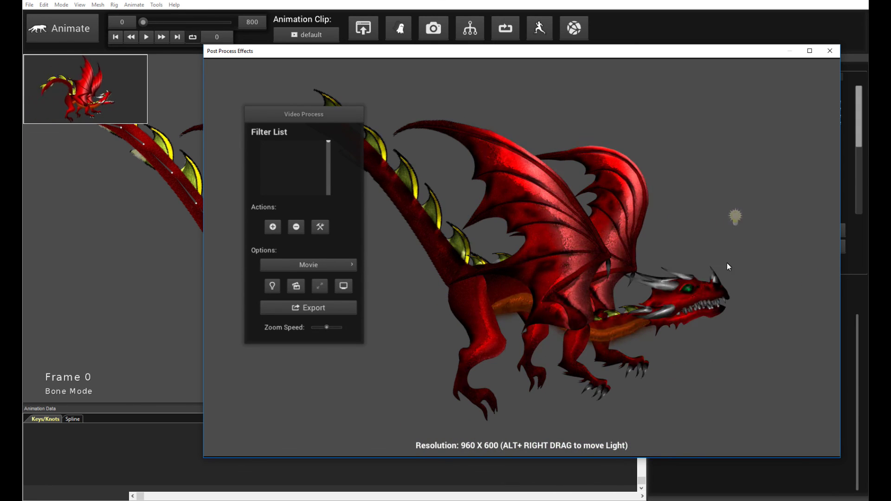
{"action": "right_click_drag", "start_coordinate": [730, 264], "coordinate": [723, 176], "text": "alt"}
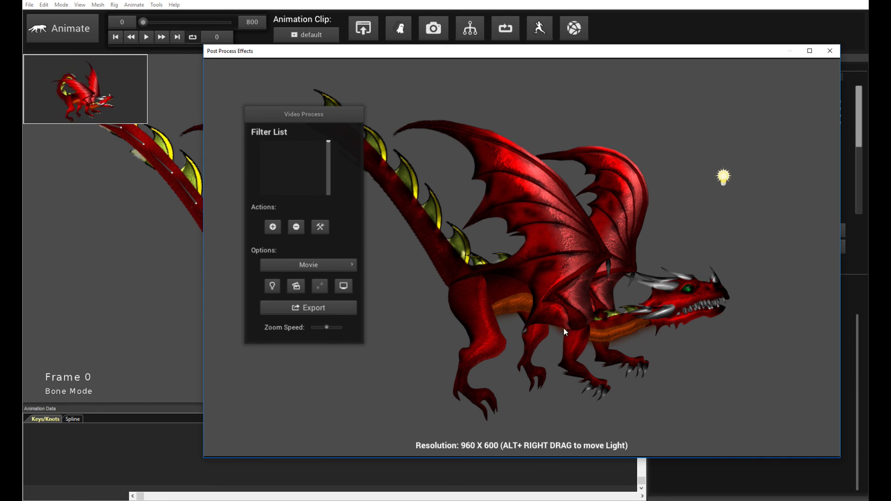
{"action": "right_click_drag", "start_coordinate": [675, 234], "coordinate": [739, 215], "text": "alt"}
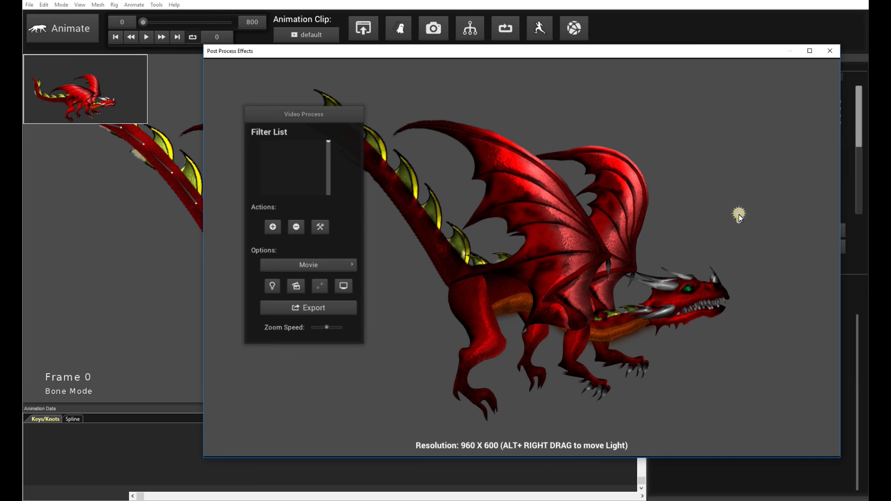